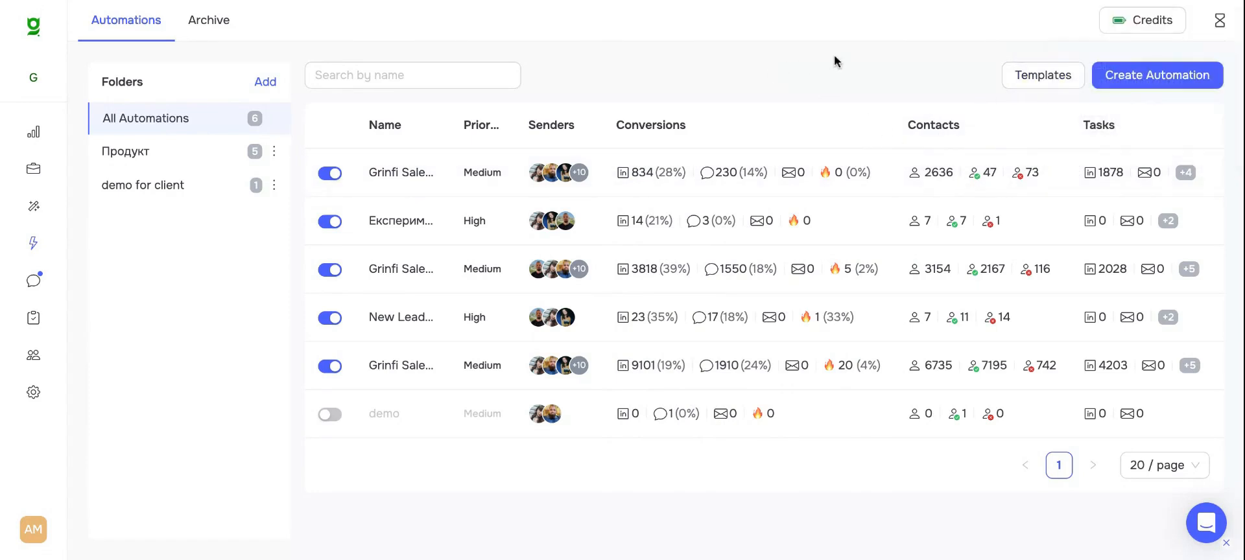
# - Review the automation templates and the custom schedule options offered when creating a new automation
pyautogui.click(1037, 81)
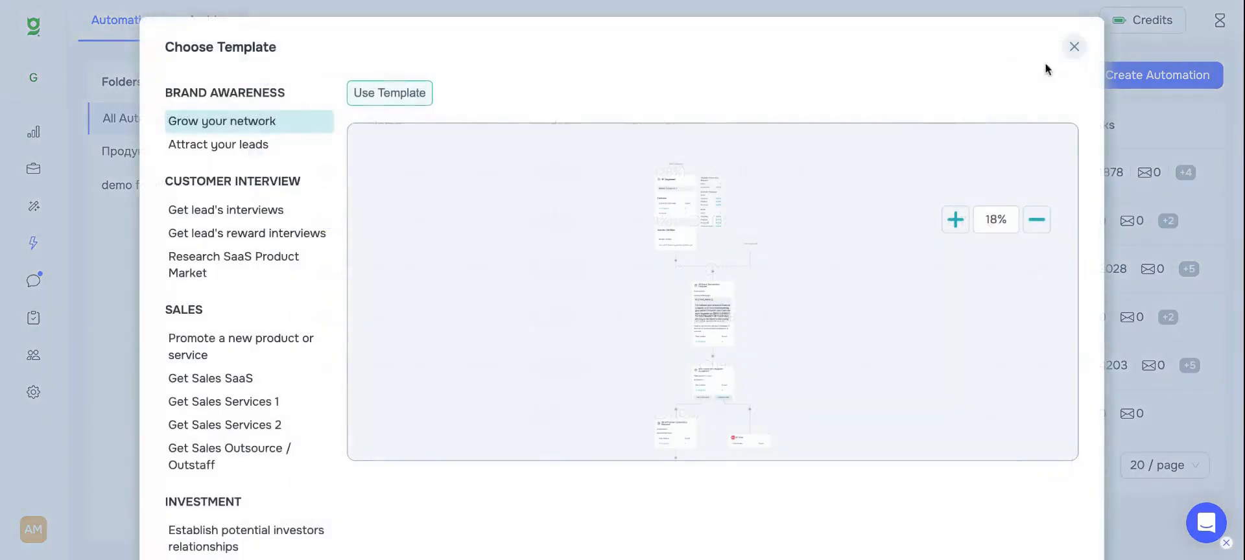
pyautogui.click(1073, 46)
pyautogui.click(1157, 83)
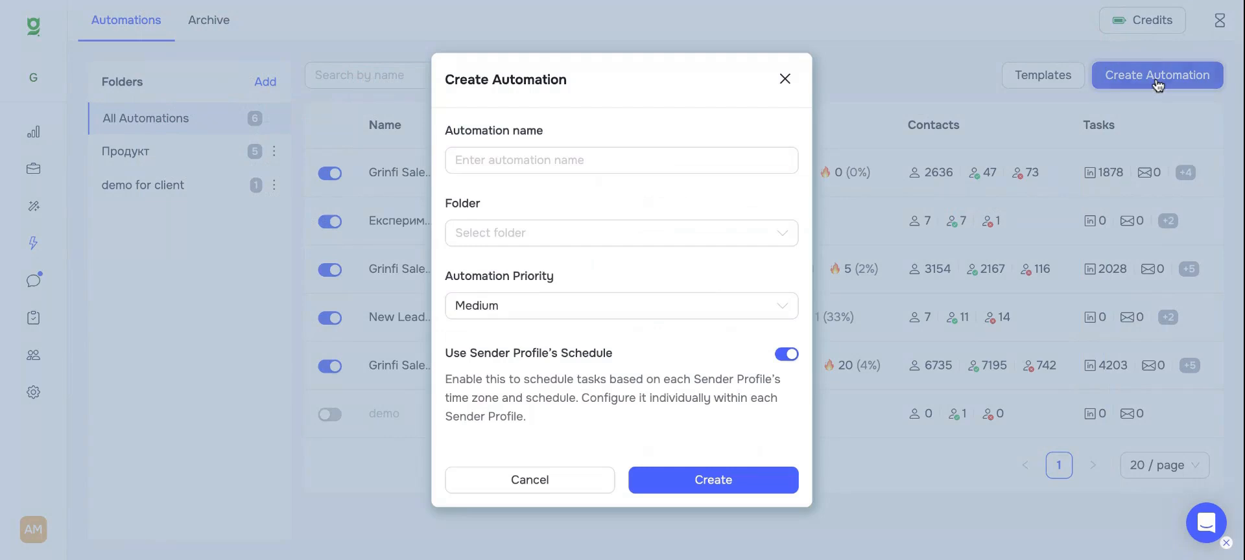
pyautogui.click(575, 160)
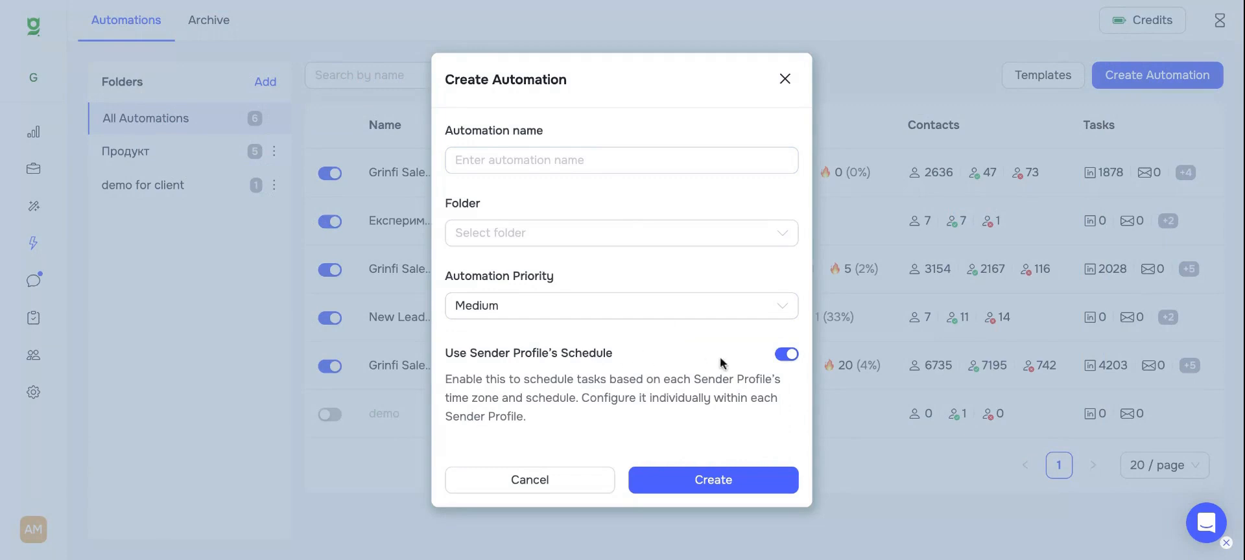
pyautogui.click(782, 355)
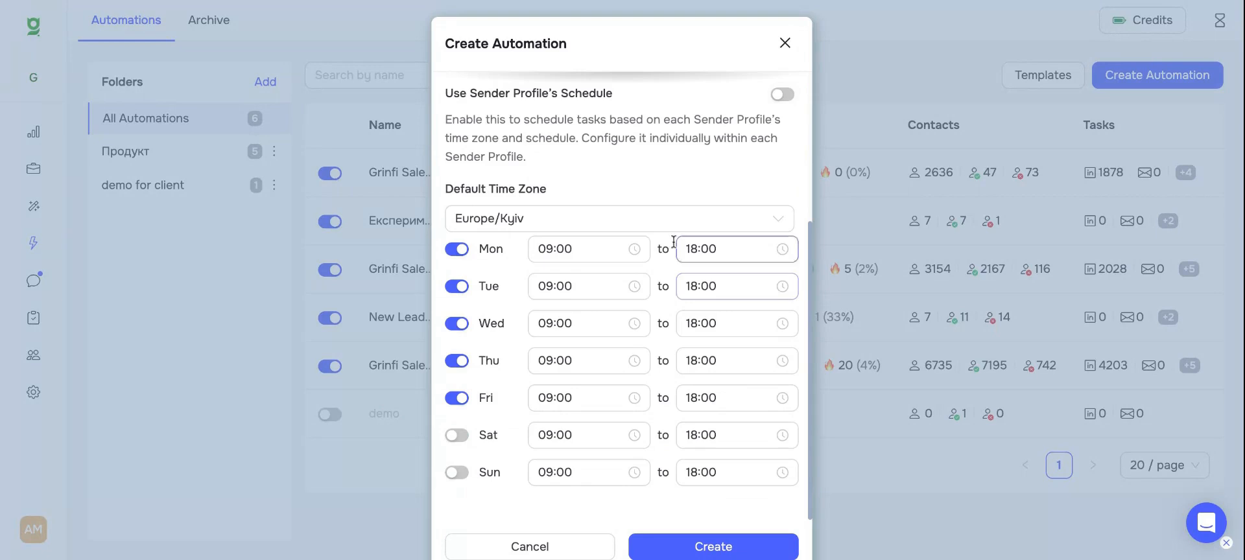
pyautogui.click(785, 44)
# - Open the demo automation and view its contact selection for adding contacts, without adding any
pyautogui.click(394, 415)
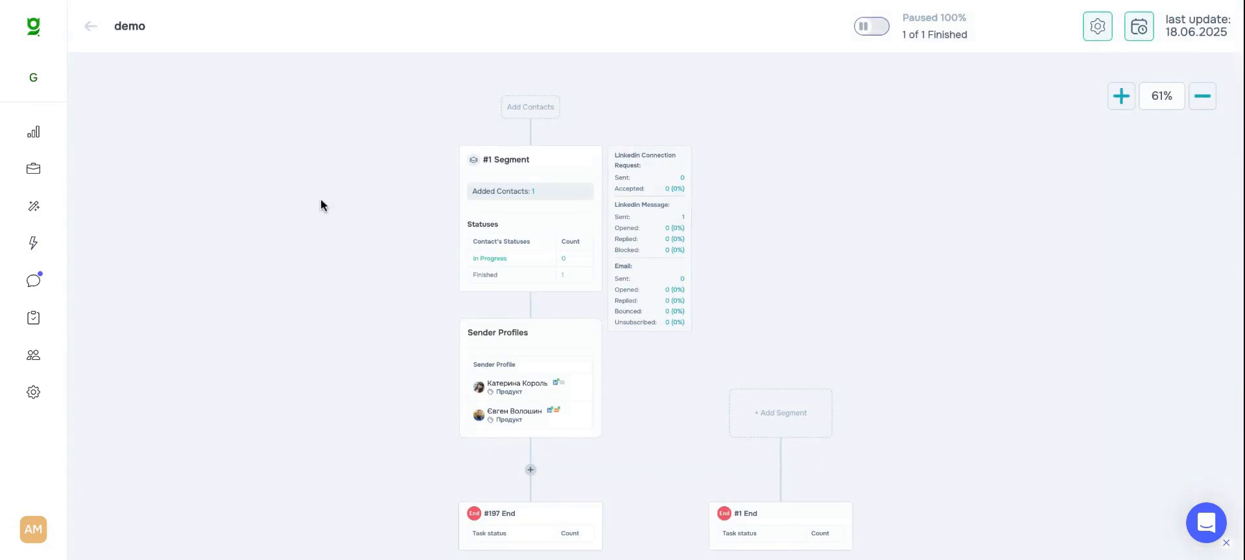
pyautogui.click(532, 109)
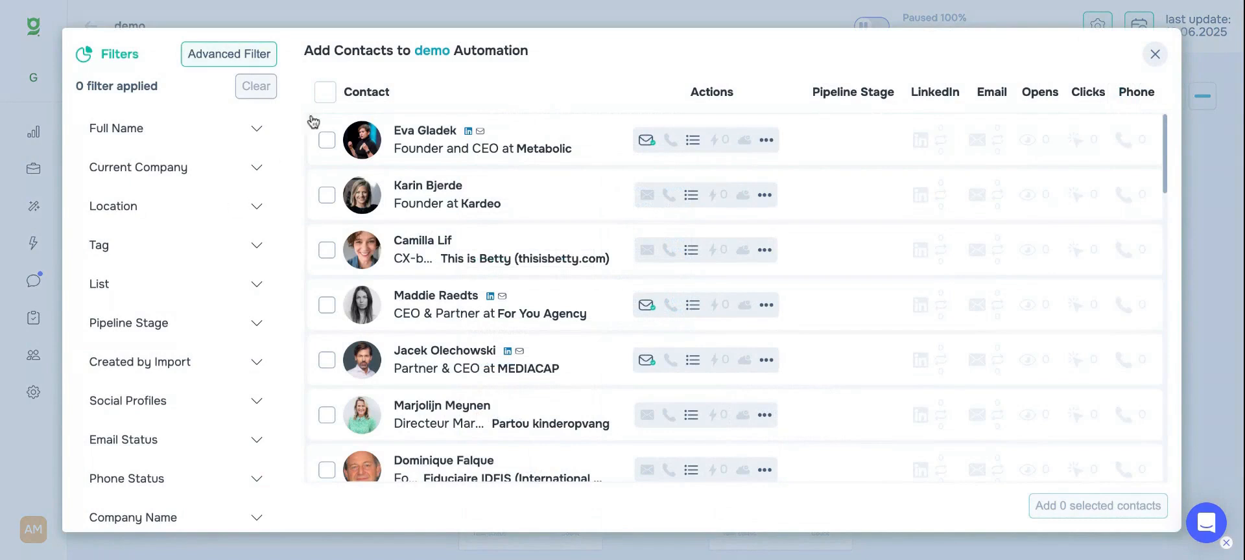
pyautogui.click(324, 92)
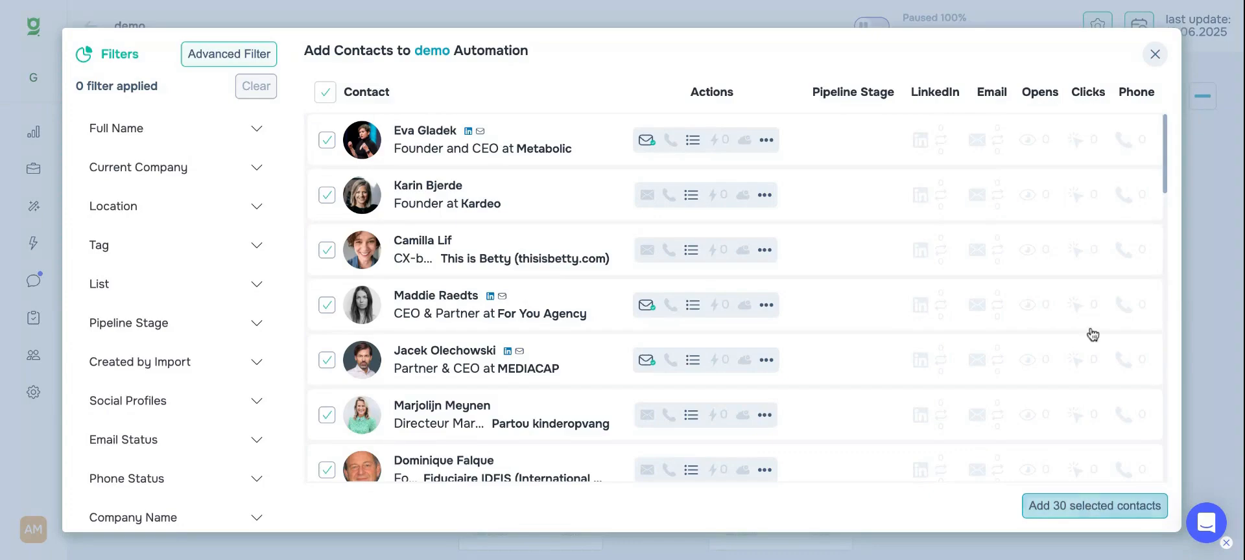
pyautogui.click(1155, 54)
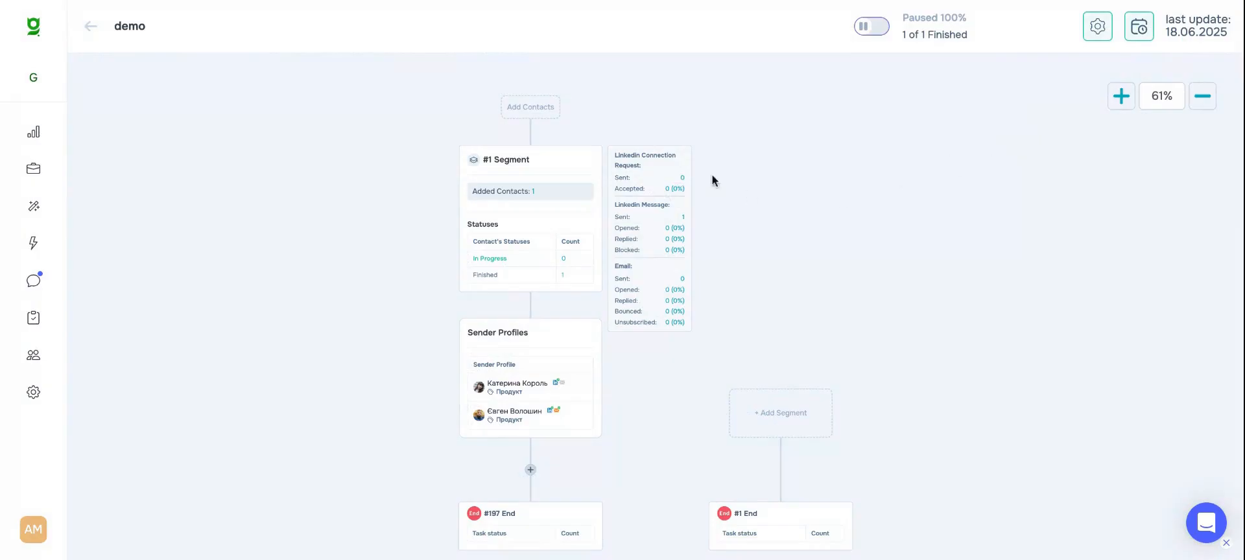
# - Review the settings of Segment #1 and the contact filters available for its auto filter
pyautogui.click(539, 161)
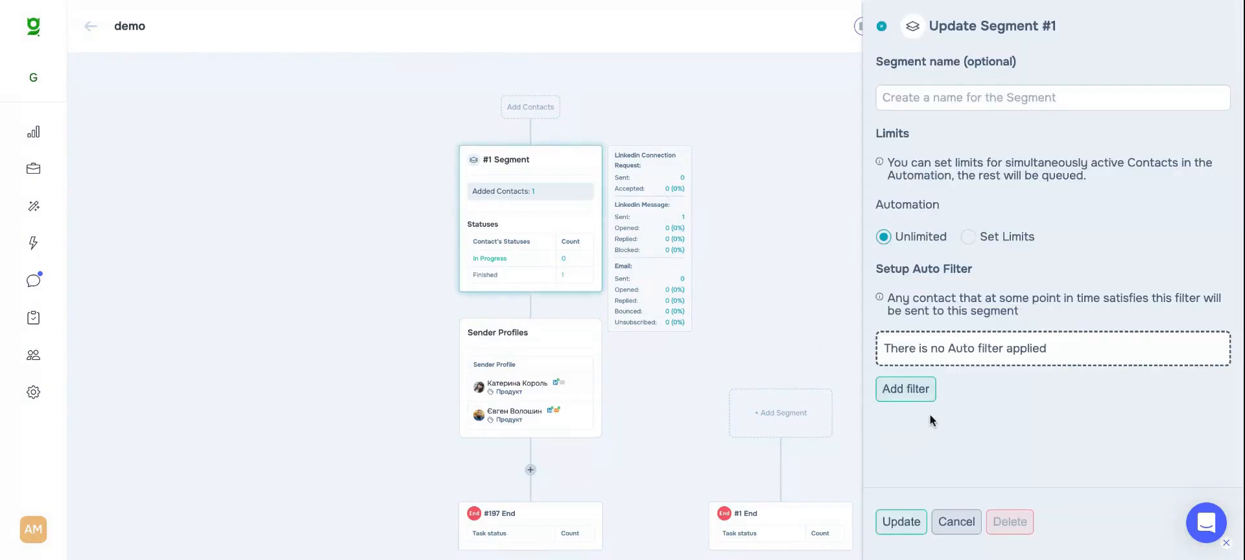
pyautogui.click(906, 389)
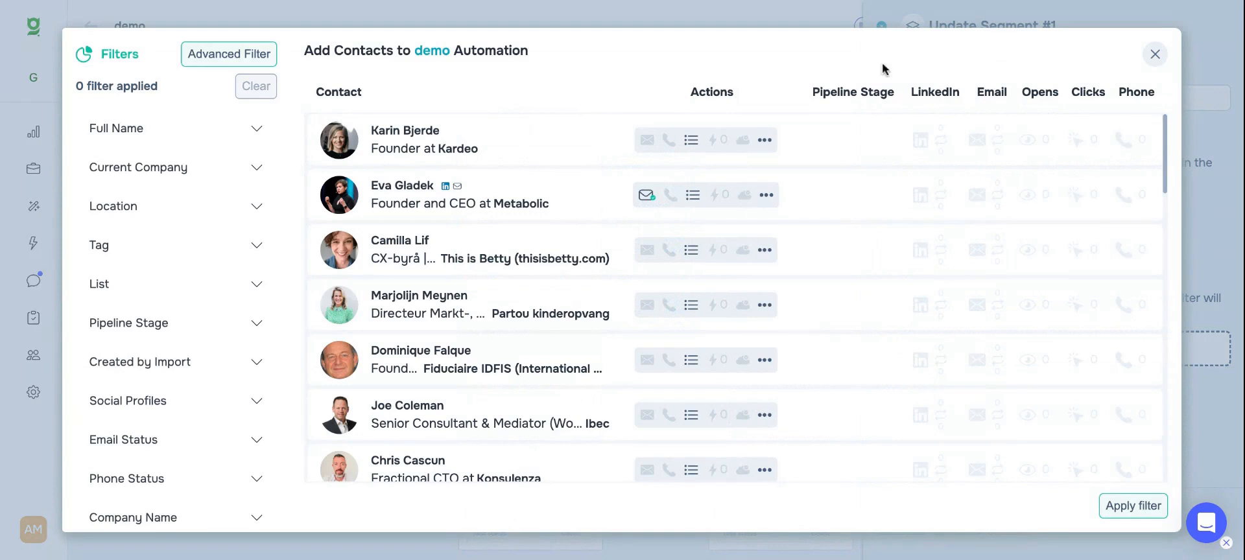
pyautogui.click(1152, 54)
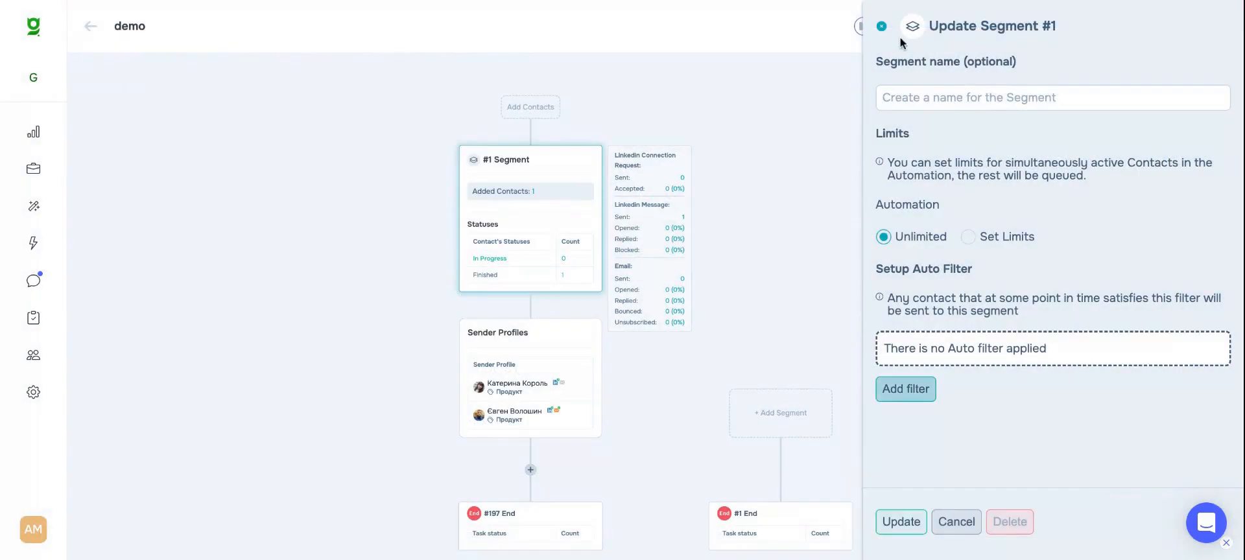
pyautogui.click(882, 27)
# - Examine the Sender Profiles node, checking the selectable sender profiles and the rotation options
pyautogui.moveTo(668, 456); pyautogui.dragTo(817, 314)
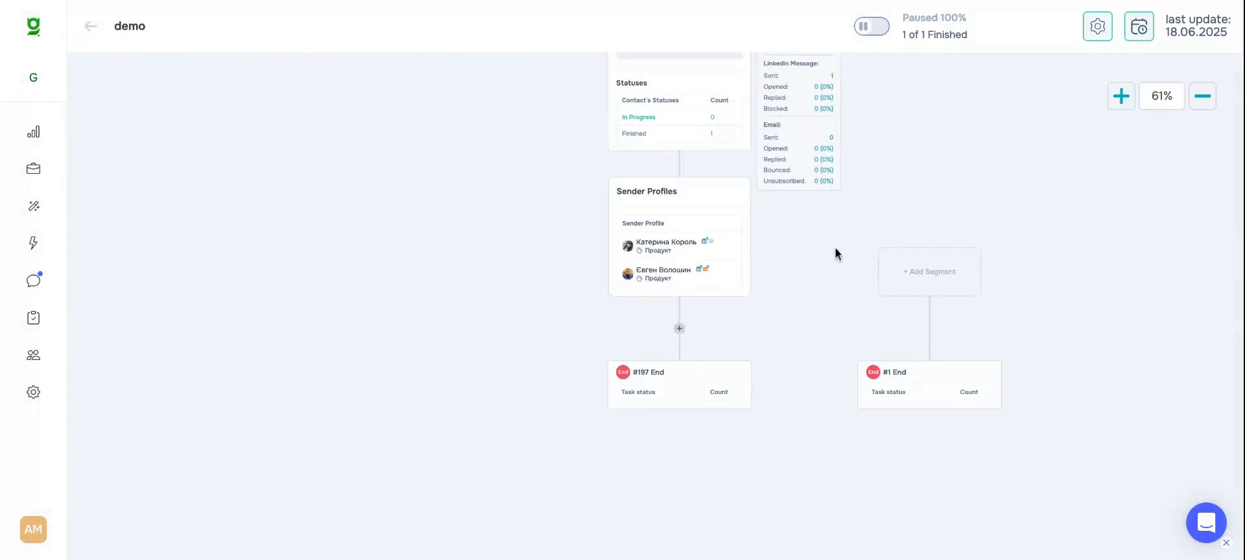
pyautogui.click(673, 203)
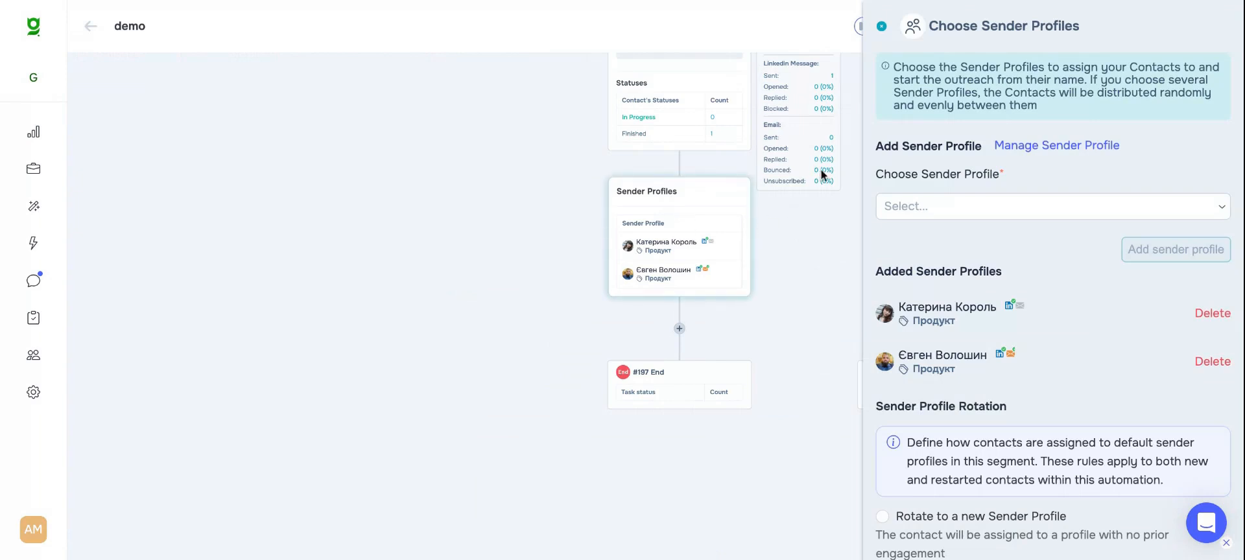
pyautogui.click(1002, 202)
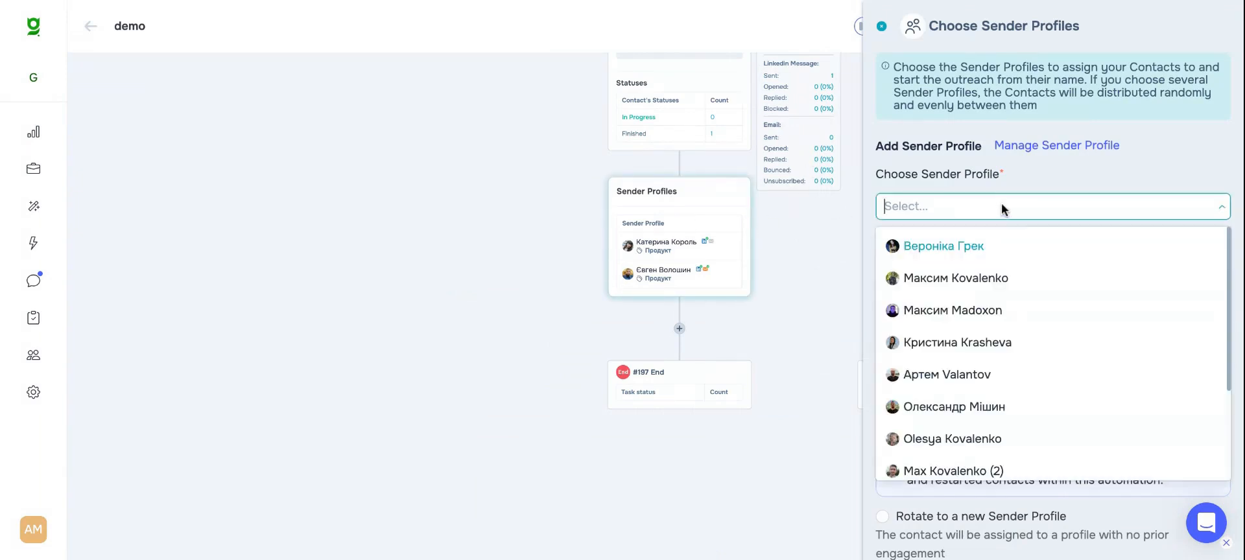
pyautogui.click(1059, 179)
pyautogui.scroll(-4, 1059, 179)
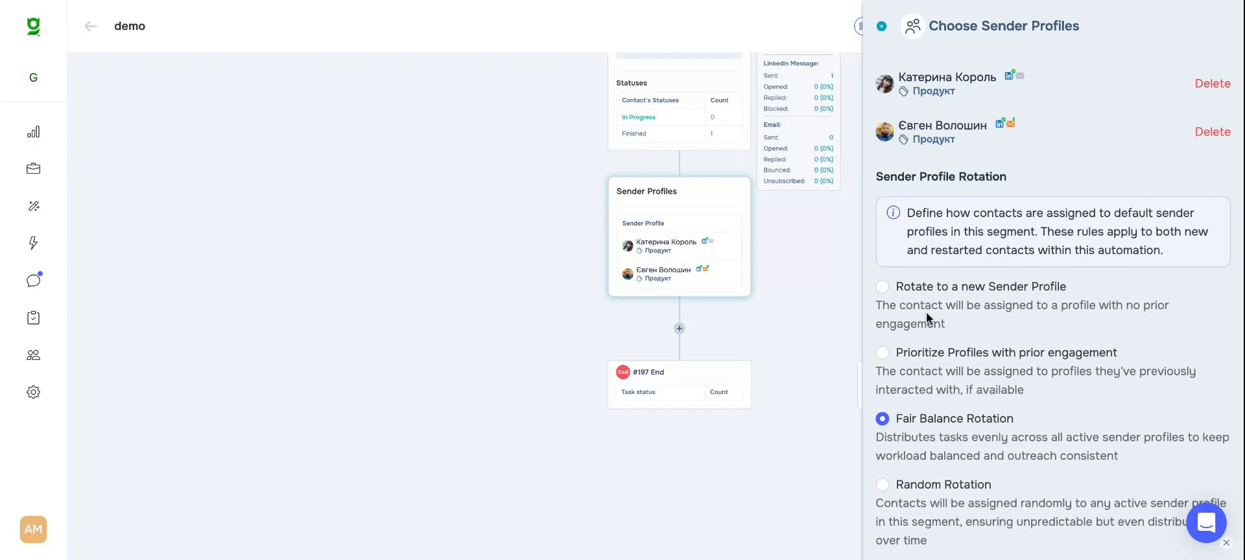
pyautogui.click(882, 31)
# - Browse the node types that can be inserted after the Sender Profiles node, from connections through automation control
pyautogui.scroll(-2, 809, 259)
pyautogui.scroll(4, 776, 281)
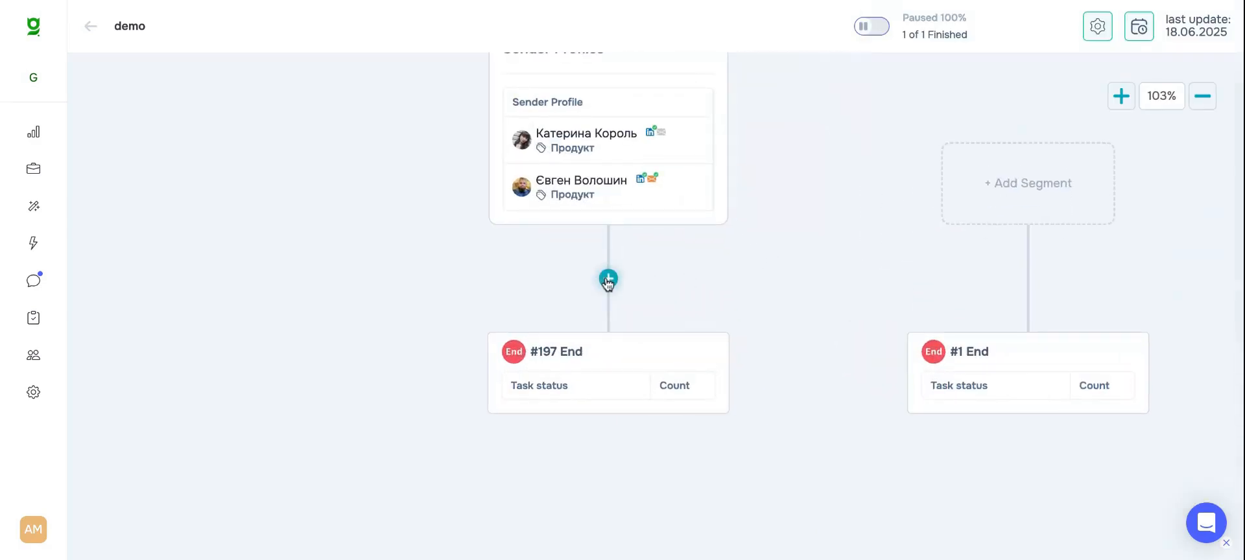
pyautogui.click(608, 280)
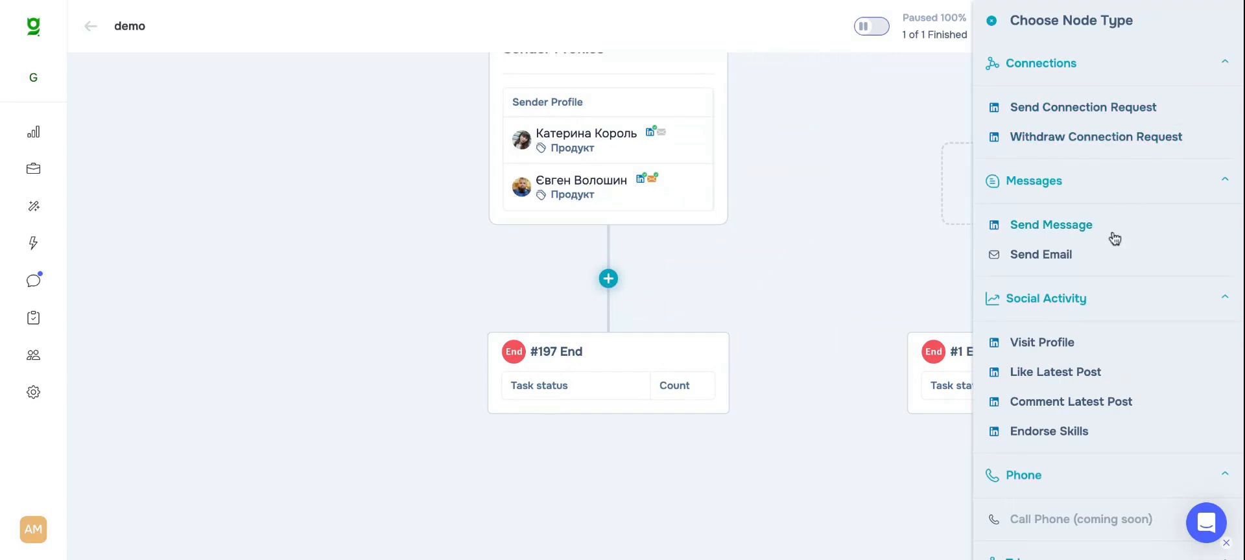
pyautogui.scroll(-3, 1107, 265)
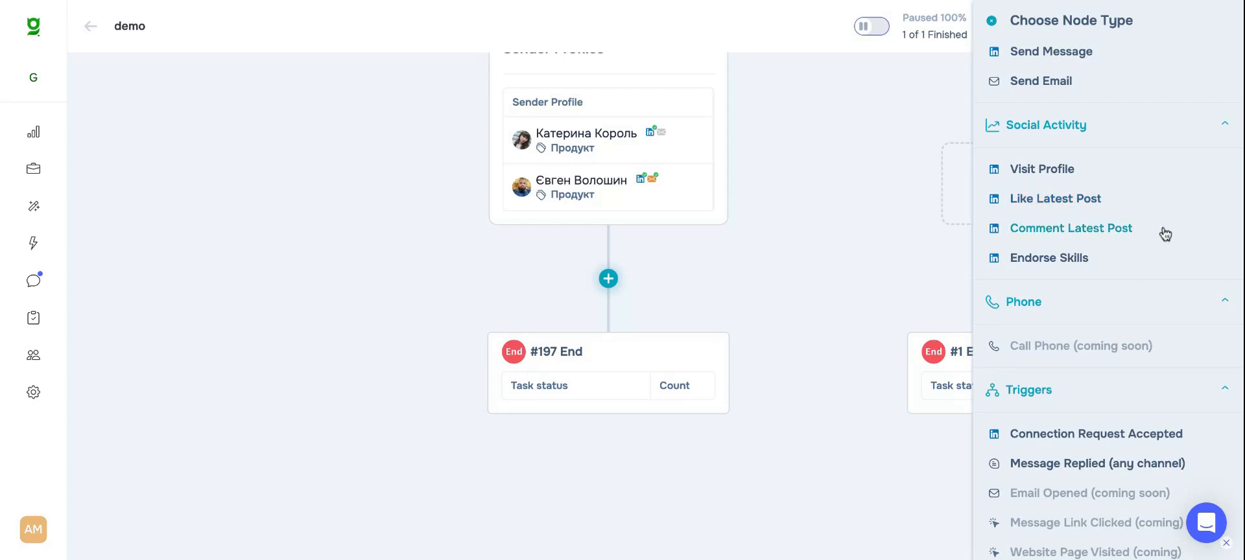
pyautogui.scroll(-1, 1146, 258)
pyautogui.scroll(-4, 1146, 258)
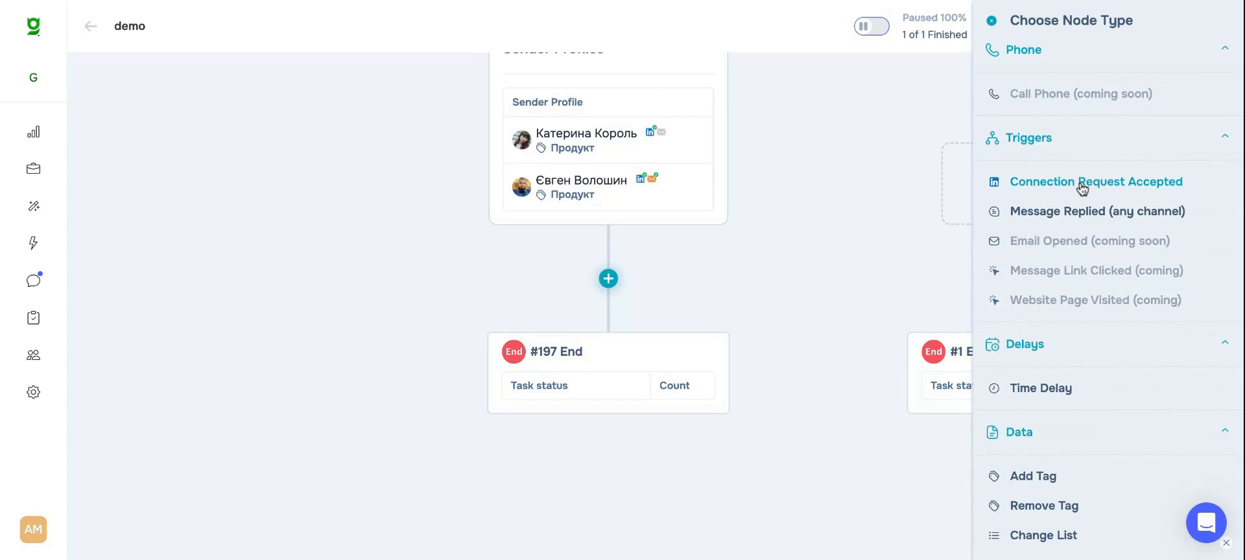
pyautogui.scroll(-1, 1082, 189)
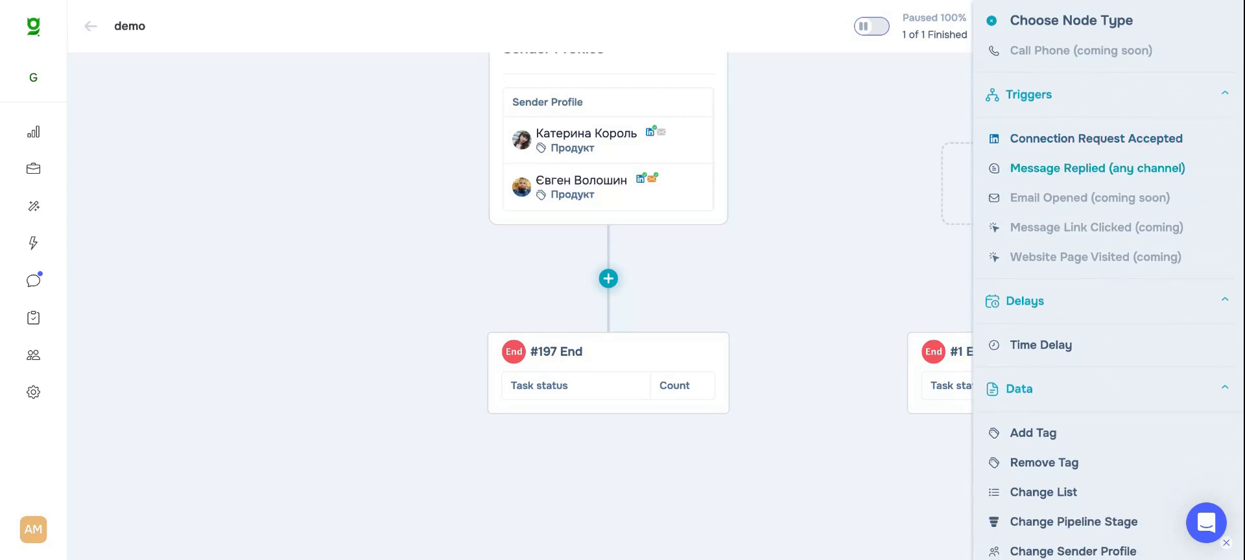
pyautogui.scroll(-4, 1051, 175)
pyautogui.scroll(-2, 1058, 174)
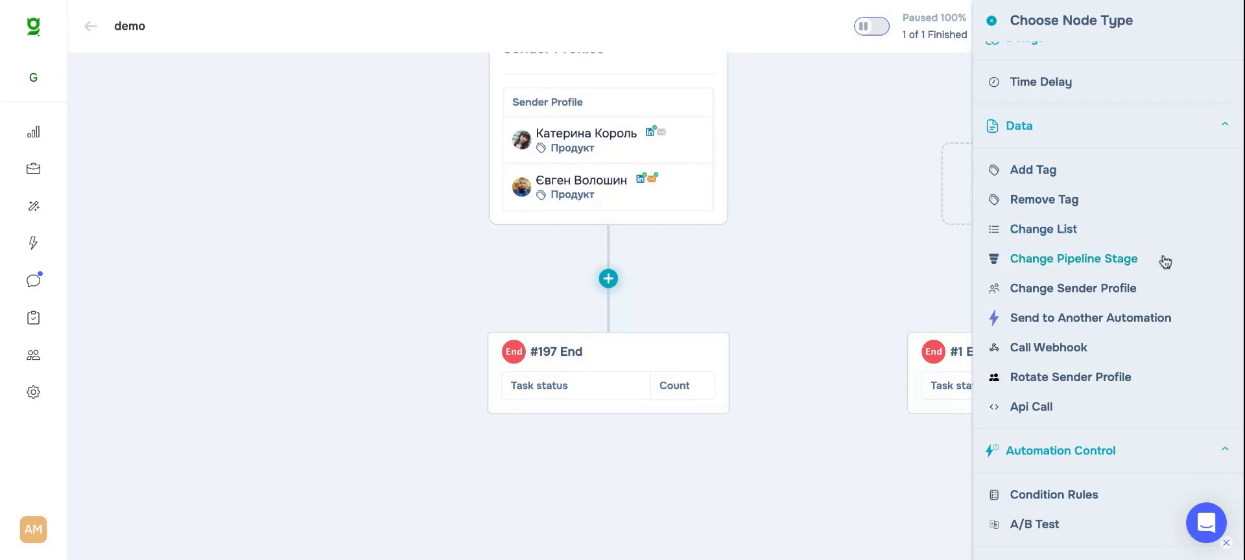
pyautogui.scroll(-1, 1166, 262)
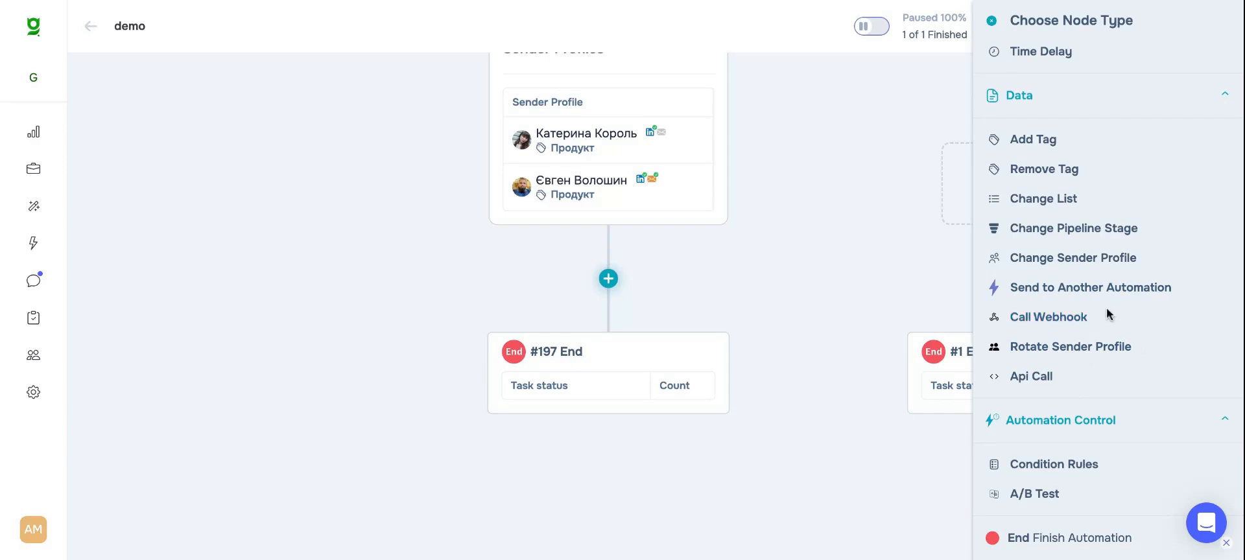
pyautogui.click(1070, 506)
pyautogui.click(917, 207)
pyautogui.click(908, 149)
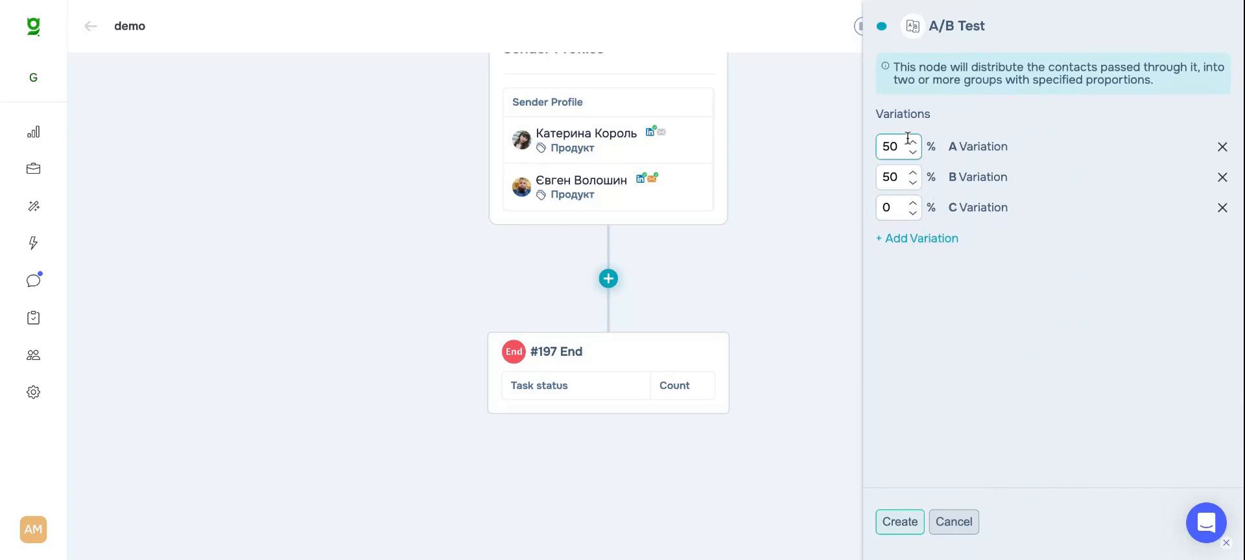
pyautogui.click(882, 29)
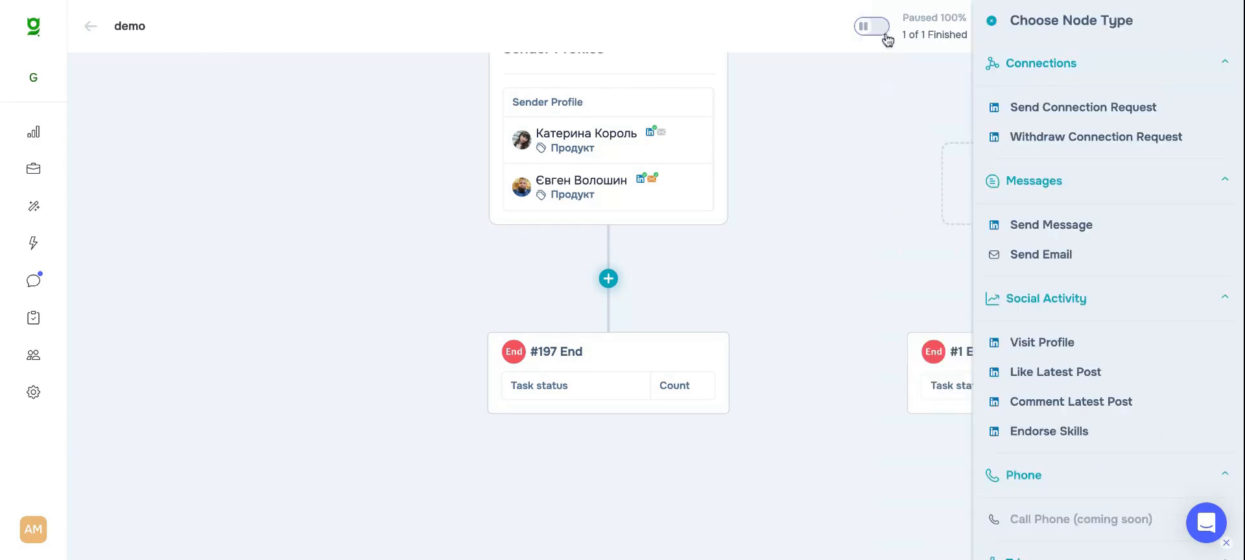
# - Insert a Condition Rules node after the Sender Profiles node, with Rule #1 filtering for contacts with a Verified profile
pyautogui.scroll(-10, 1105, 448)
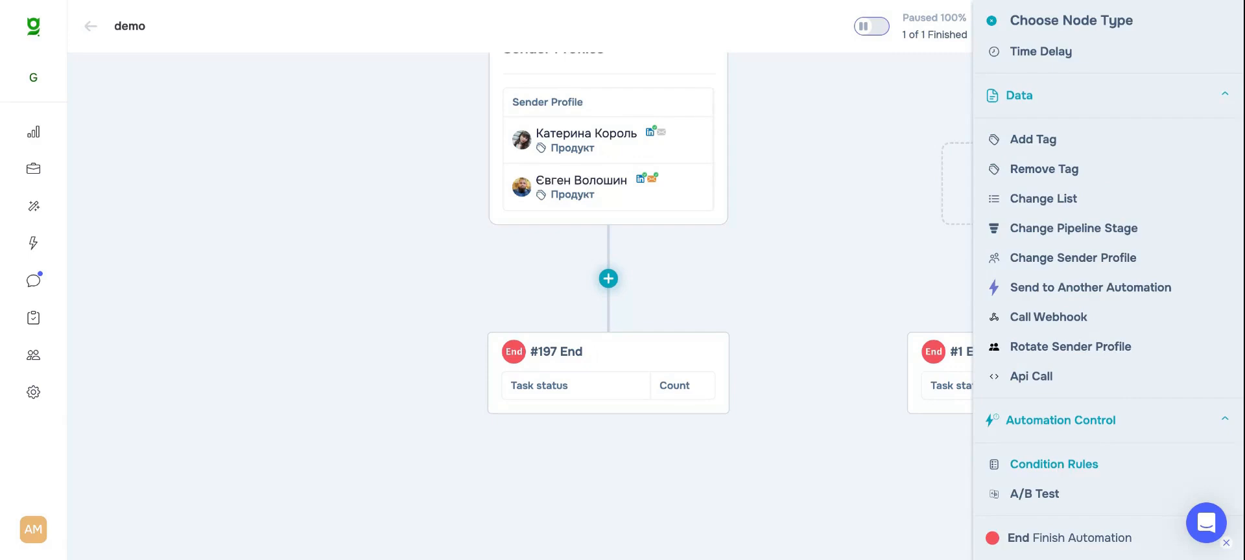
pyautogui.click(1054, 465)
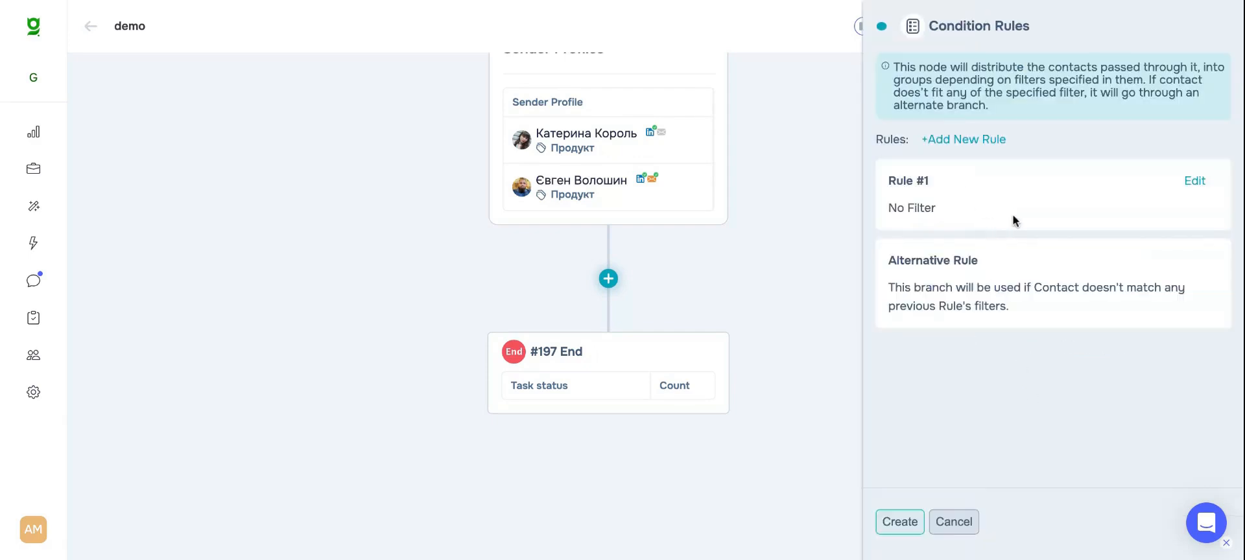
pyautogui.click(1202, 183)
pyautogui.scroll(-10, 195, 180)
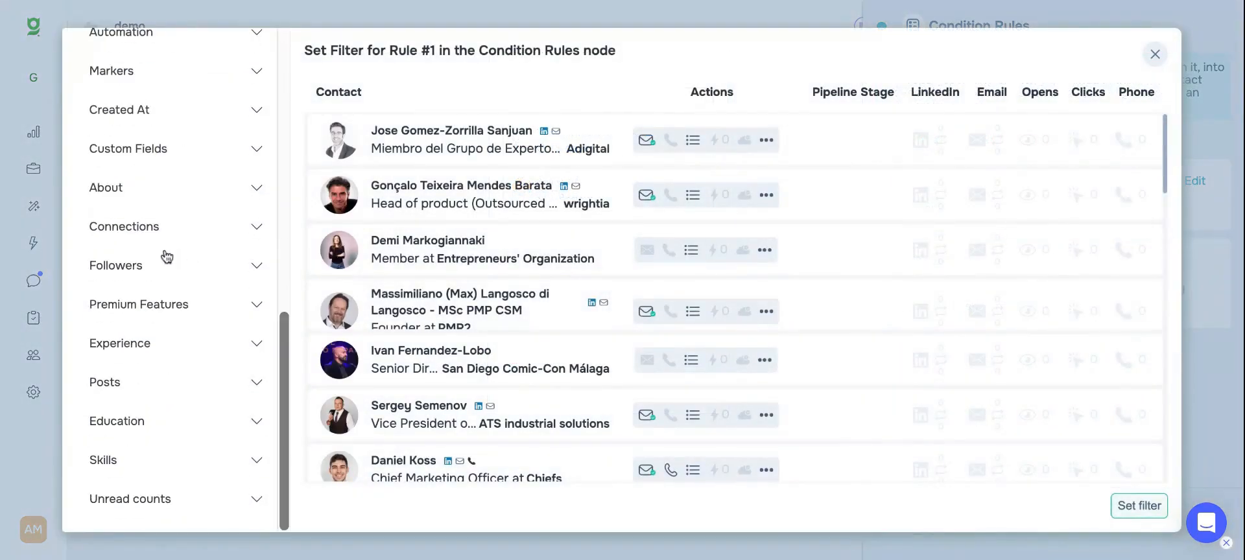
pyautogui.click(148, 305)
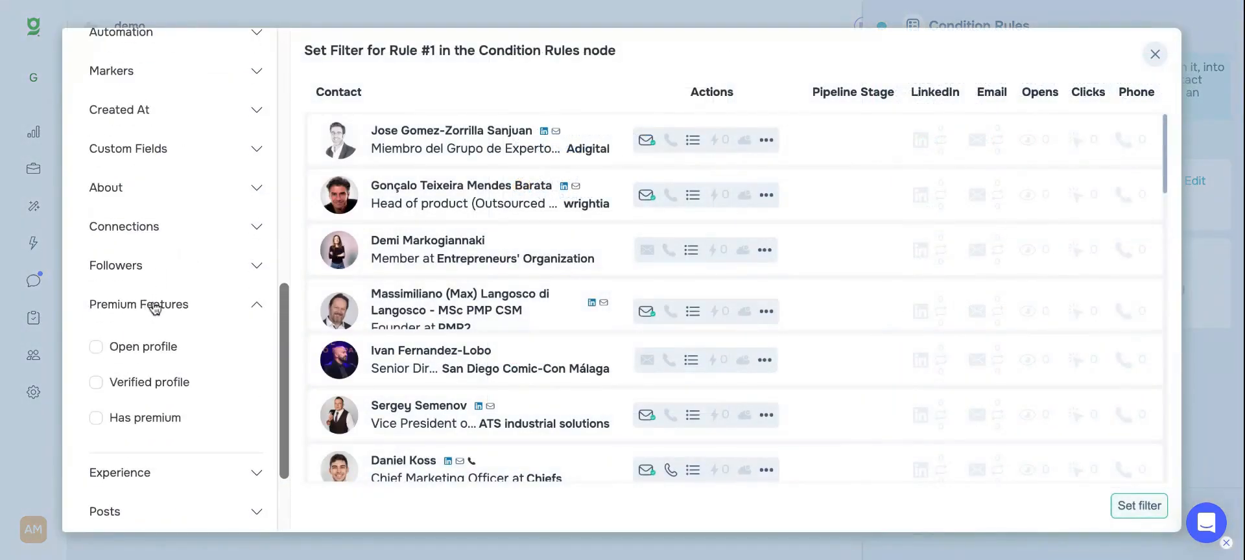
pyautogui.click(97, 382)
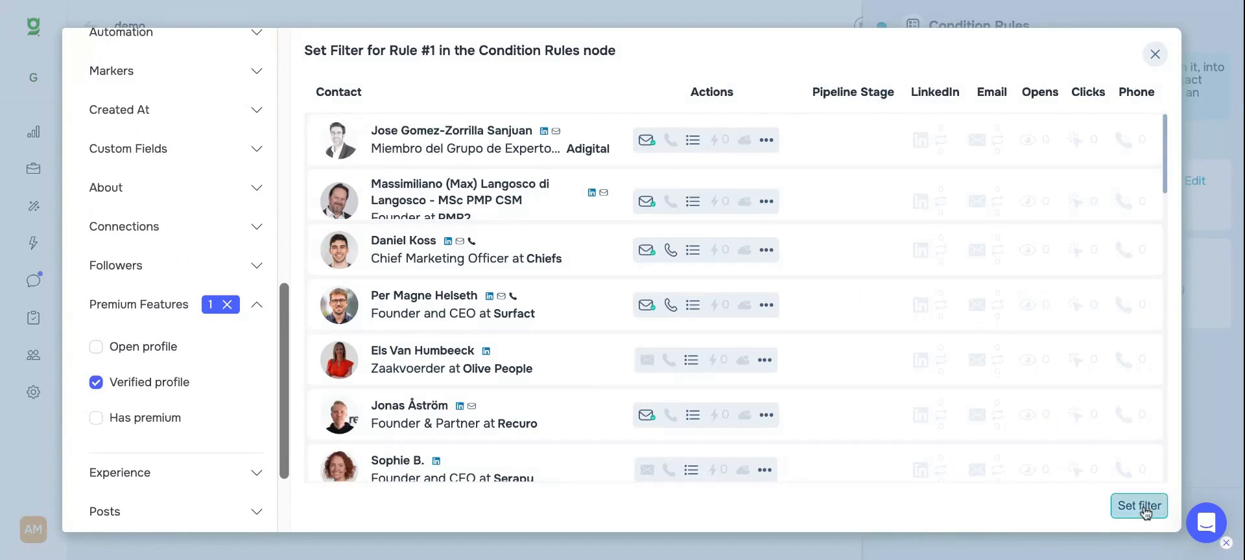
pyautogui.click(1140, 506)
pyautogui.click(893, 521)
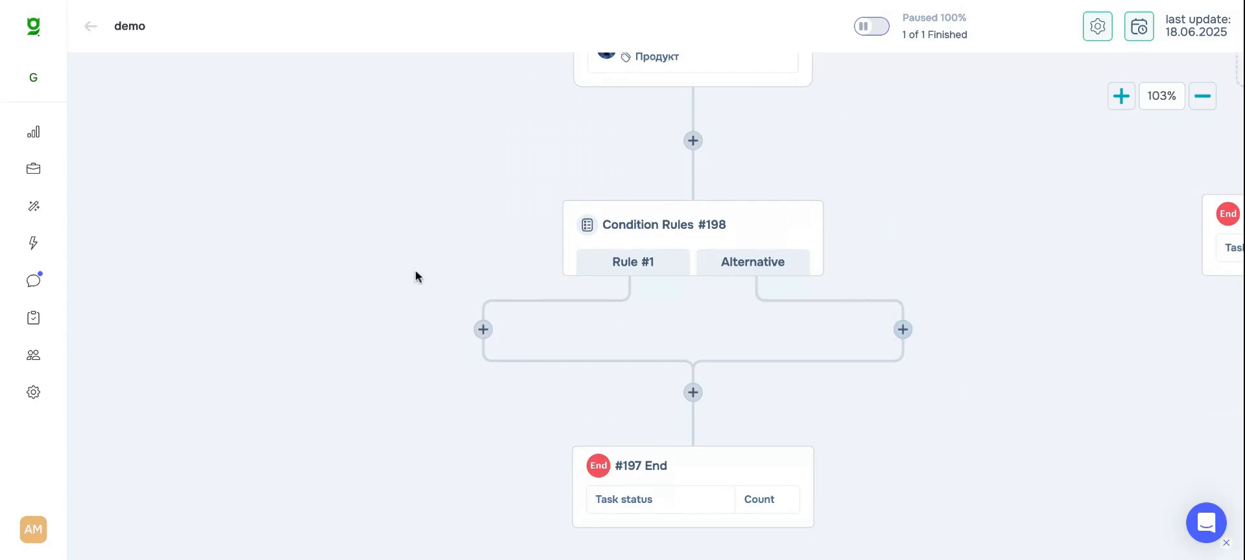
# - Insert an automatic Send Connection Request node on the Rule #1 branch without a message, checking the contact variables available for the text
pyautogui.scroll(-3, 457, 279)
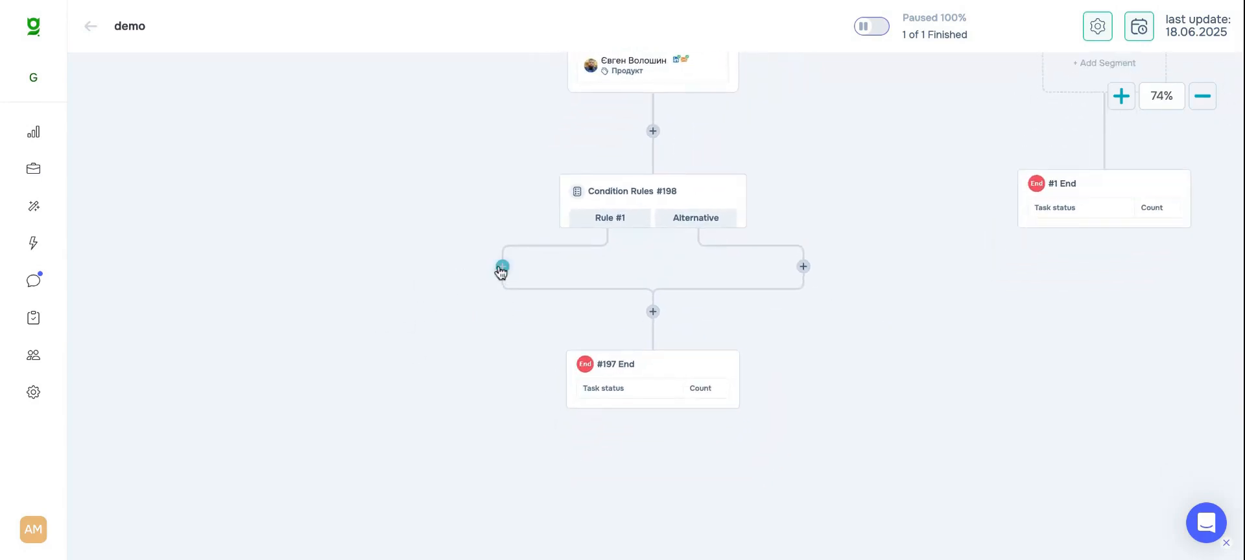
pyautogui.click(502, 267)
pyautogui.click(1081, 113)
pyautogui.click(949, 306)
pyautogui.click(938, 359)
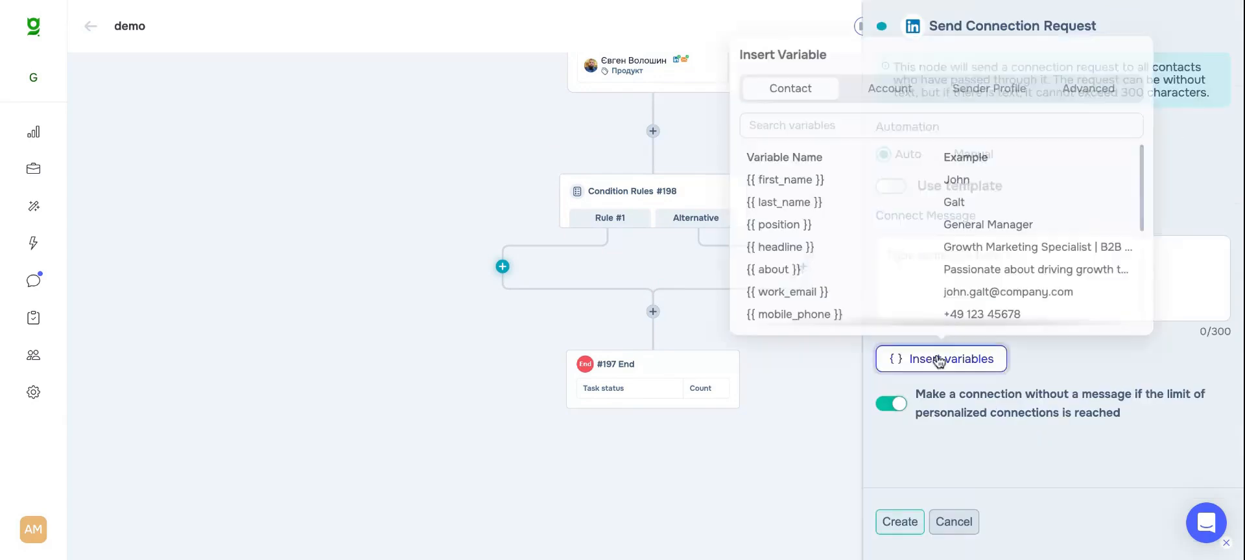
pyautogui.scroll(-5, 843, 208)
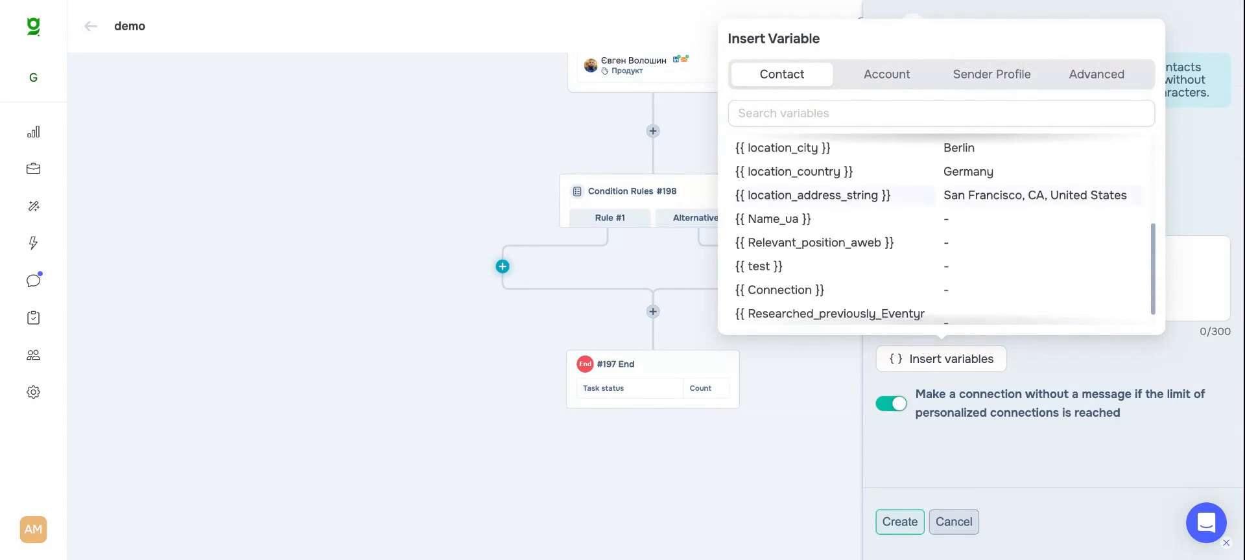
pyautogui.scroll(5, 940, 227)
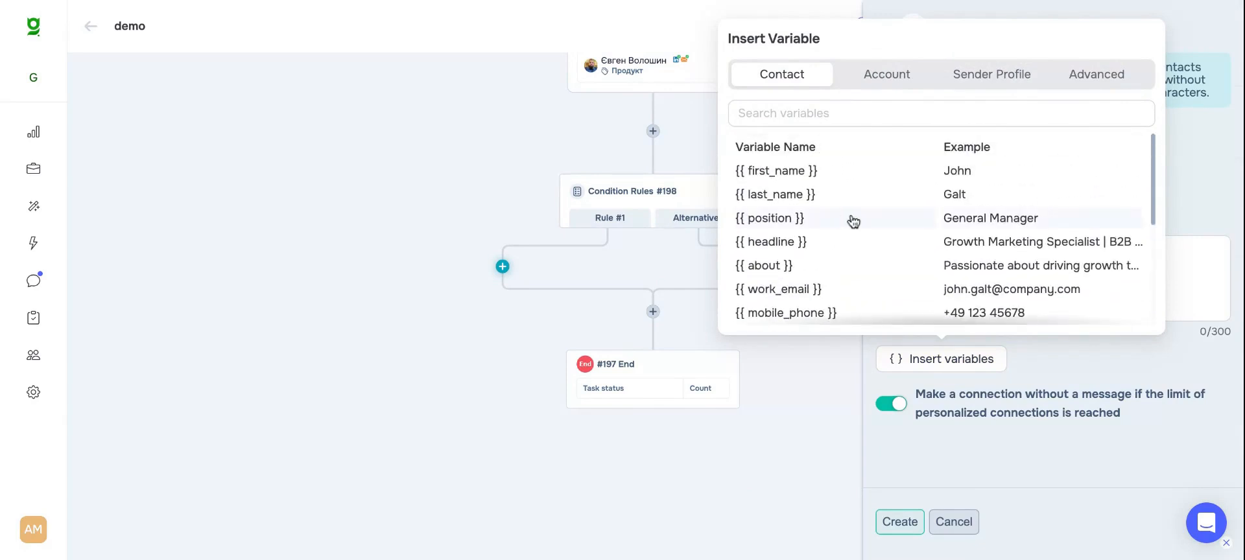
pyautogui.click(941, 480)
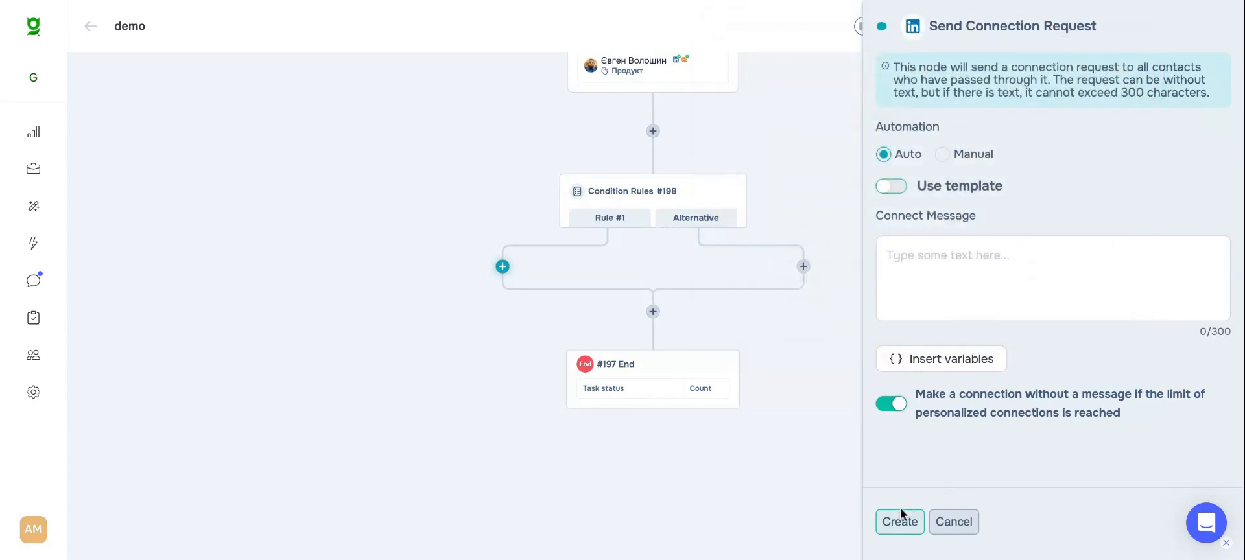
pyautogui.click(899, 532)
# - Choose a Connection Request Accepted trigger to follow the Send Connection Request node and set its first time delay to 5 days
pyautogui.moveTo(321, 397); pyautogui.dragTo(418, 177)
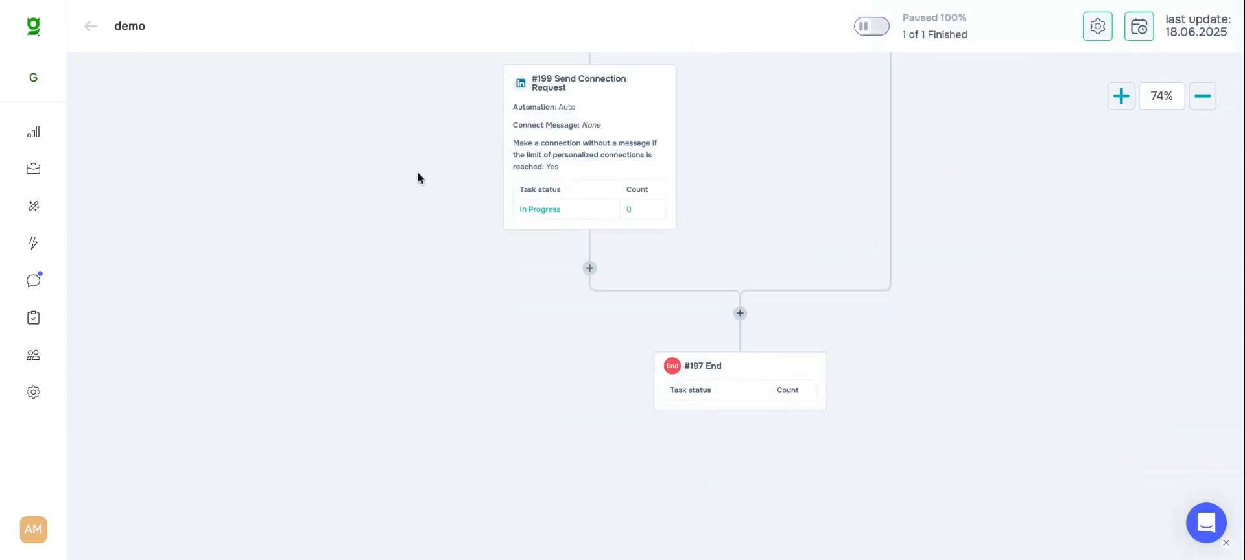
pyautogui.click(590, 268)
pyautogui.scroll(-5, 1111, 163)
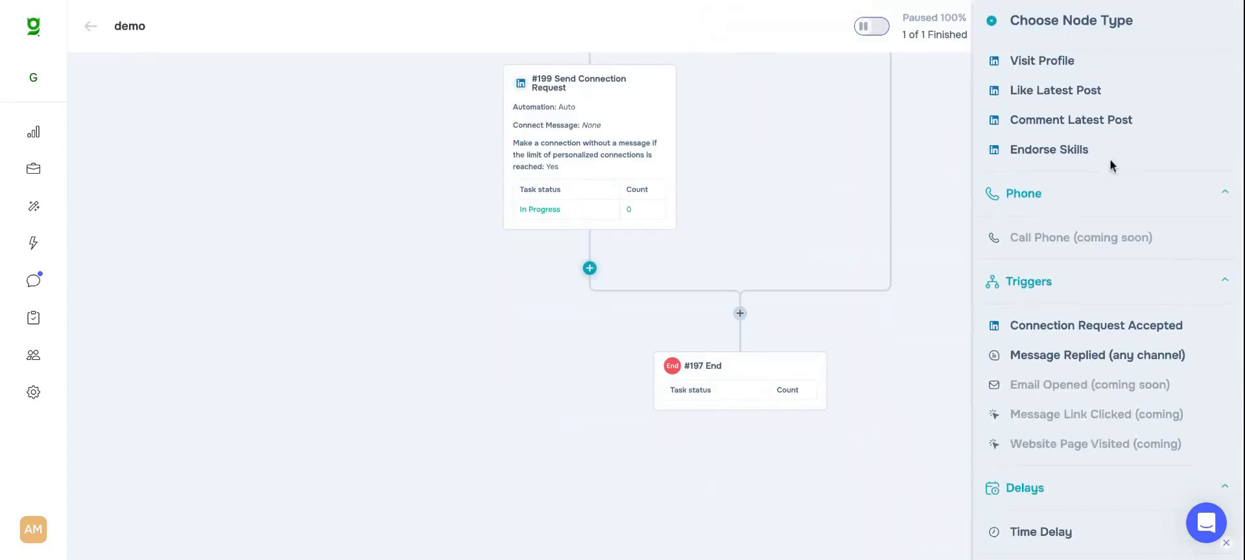
pyautogui.click(1069, 315)
pyautogui.click(927, 252)
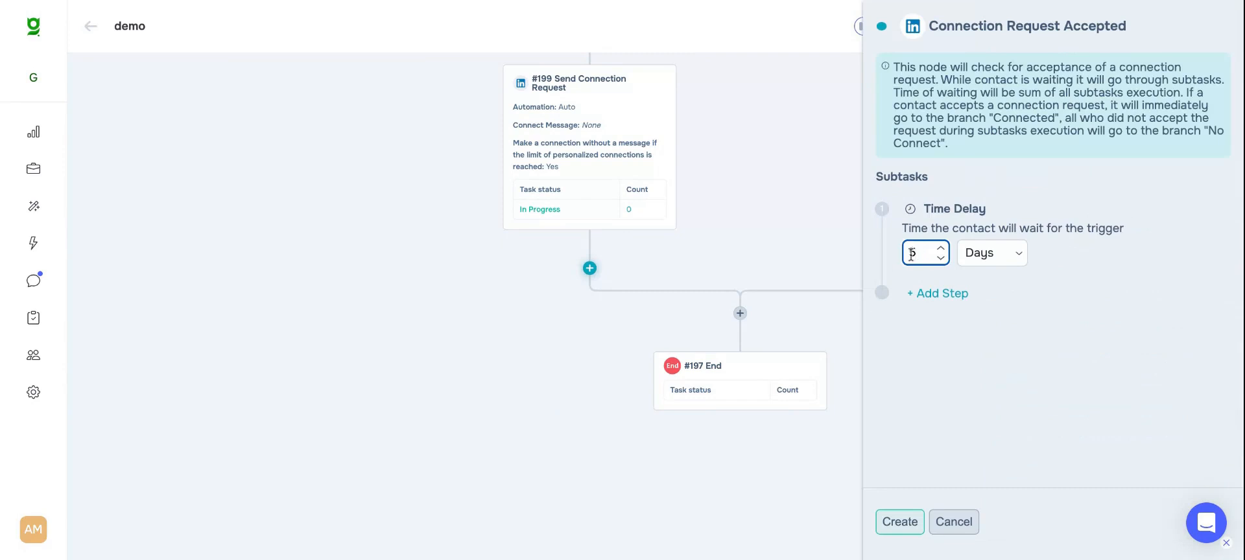
# - Add a Like Latest Post subtask and a second time delay of 5 days, and create the Connection Request Accepted trigger
pyautogui.click(959, 299)
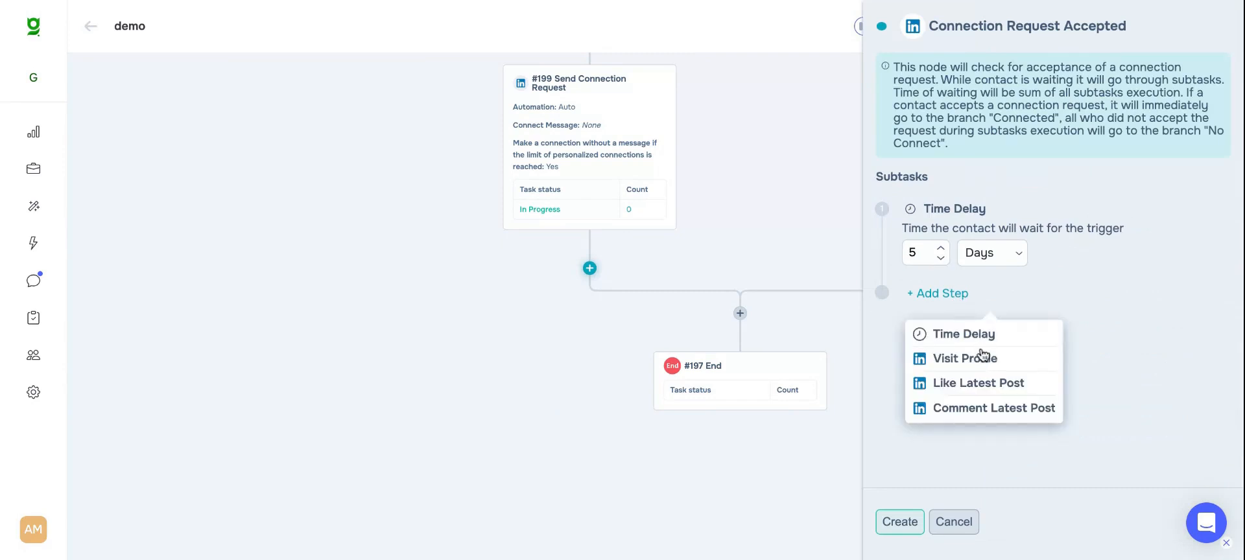
pyautogui.click(974, 383)
pyautogui.click(944, 343)
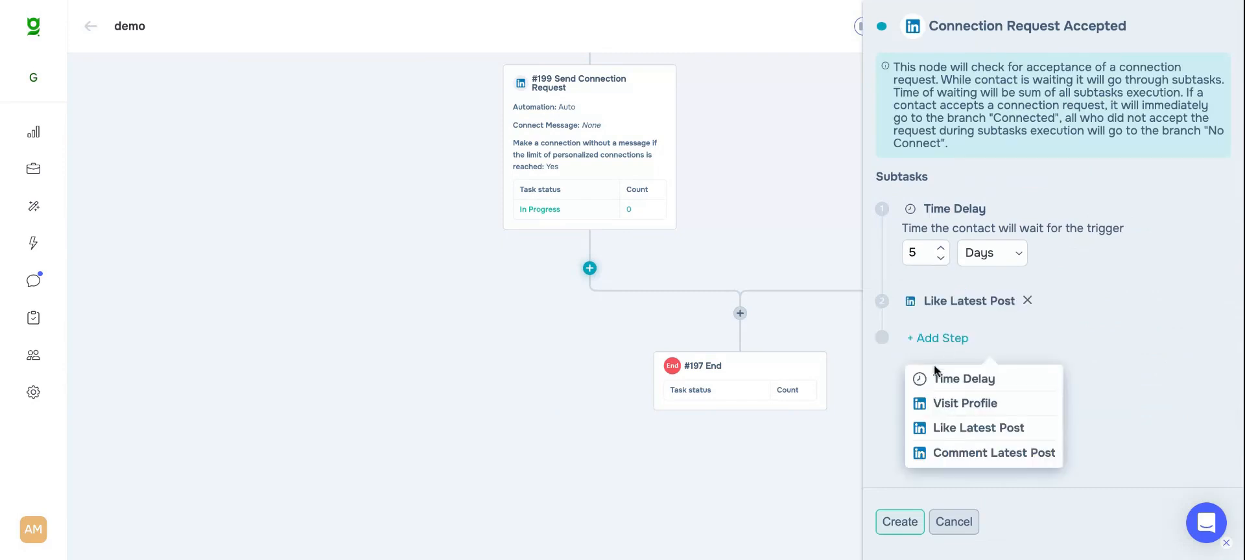
pyautogui.click(934, 379)
pyautogui.click(923, 391)
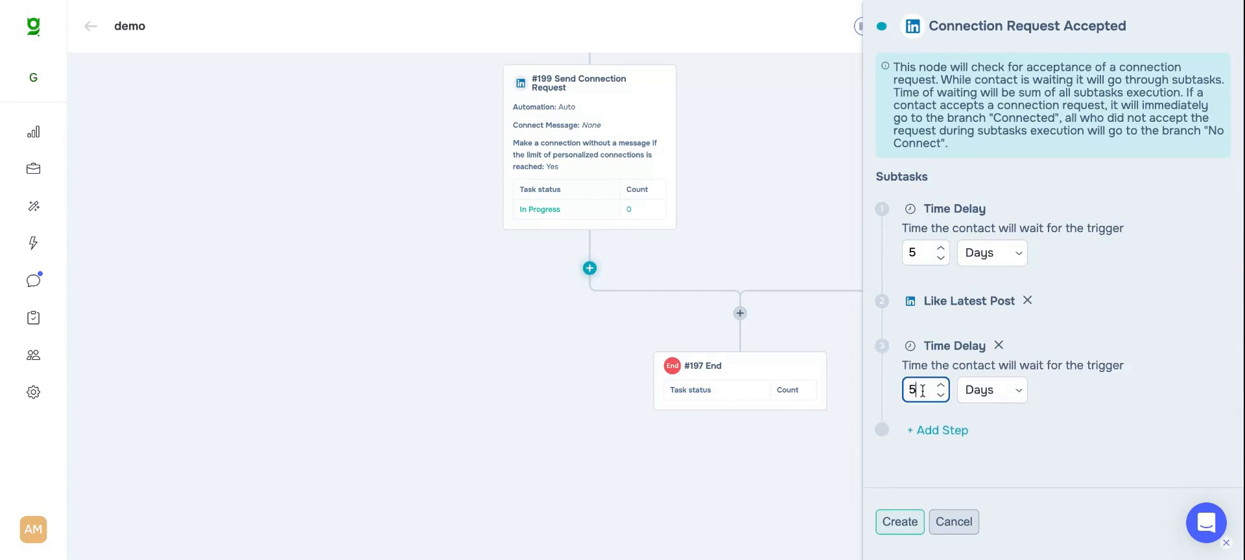
pyautogui.write('5')
pyautogui.click(900, 522)
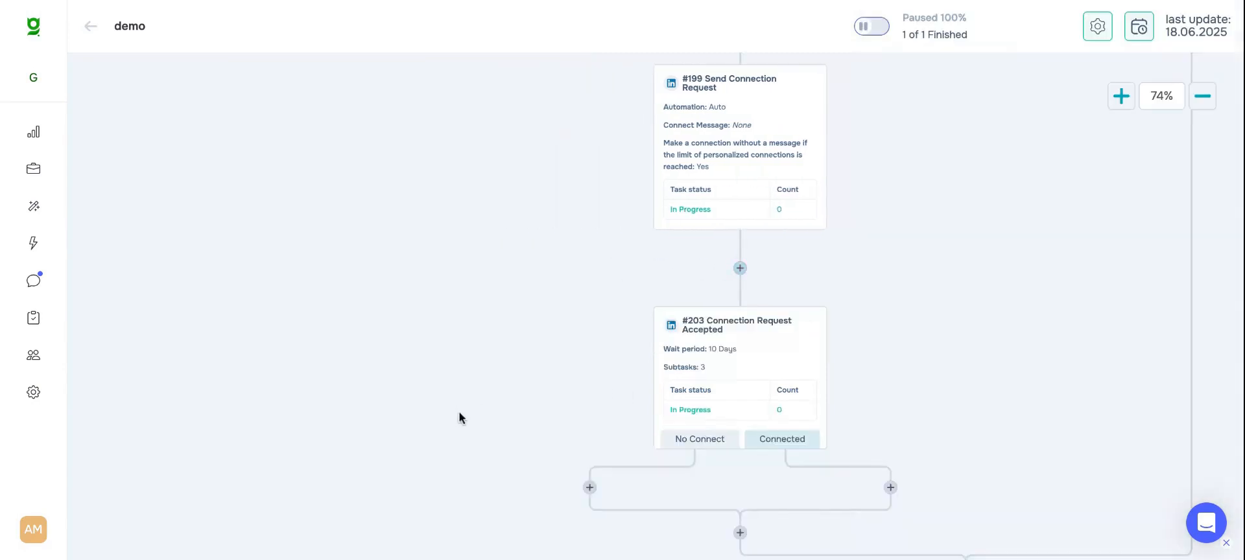
# - Insert an automatic LinkedIn Send Message node with the message "1" on the Connected branch
pyautogui.moveTo(284, 202); pyautogui.dragTo(284, 210)
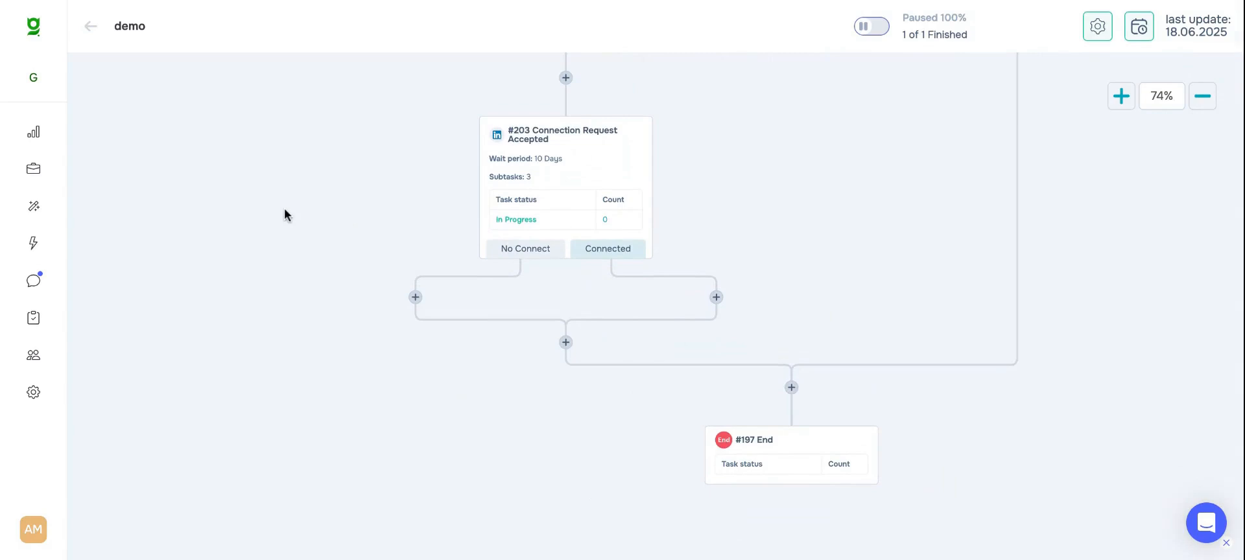
pyautogui.scroll(5, 418, 165)
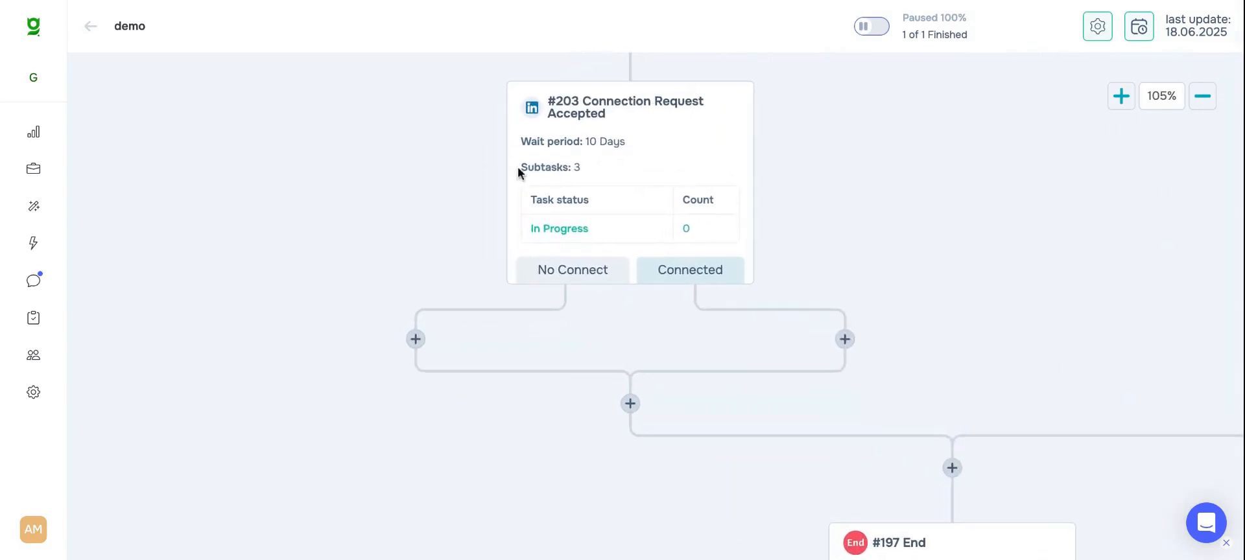
pyautogui.click(844, 339)
pyautogui.click(1089, 232)
pyautogui.write('1')
pyautogui.click(900, 523)
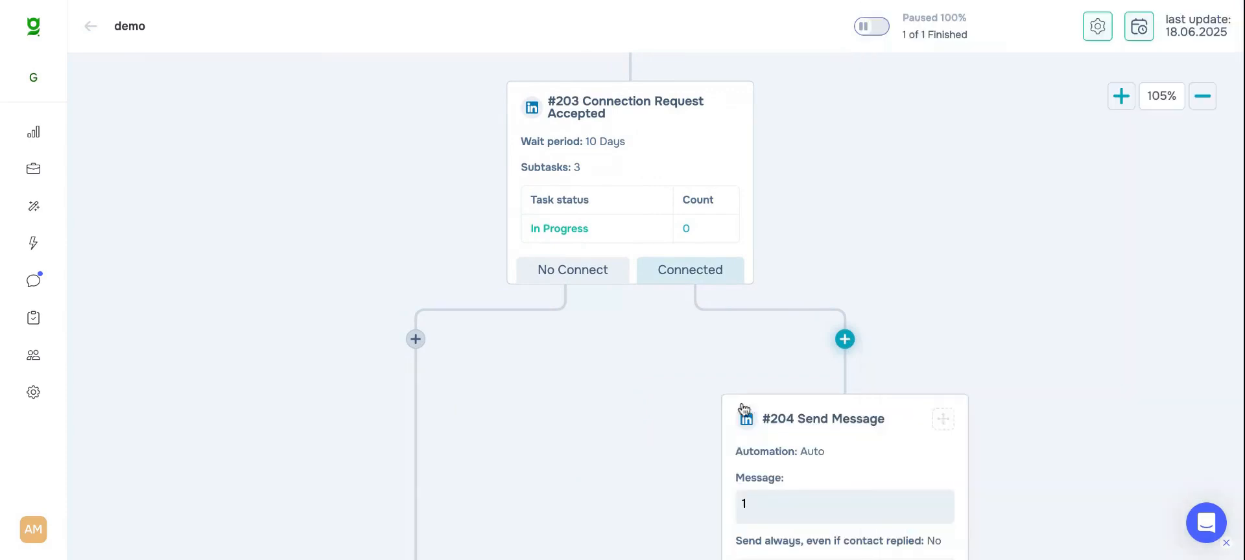
# - Choose a Message Replied (any channel) trigger to follow the Send Message node and set its first time delay to 2 days
pyautogui.scroll(-5, 592, 305)
pyautogui.scroll(-4, 596, 202)
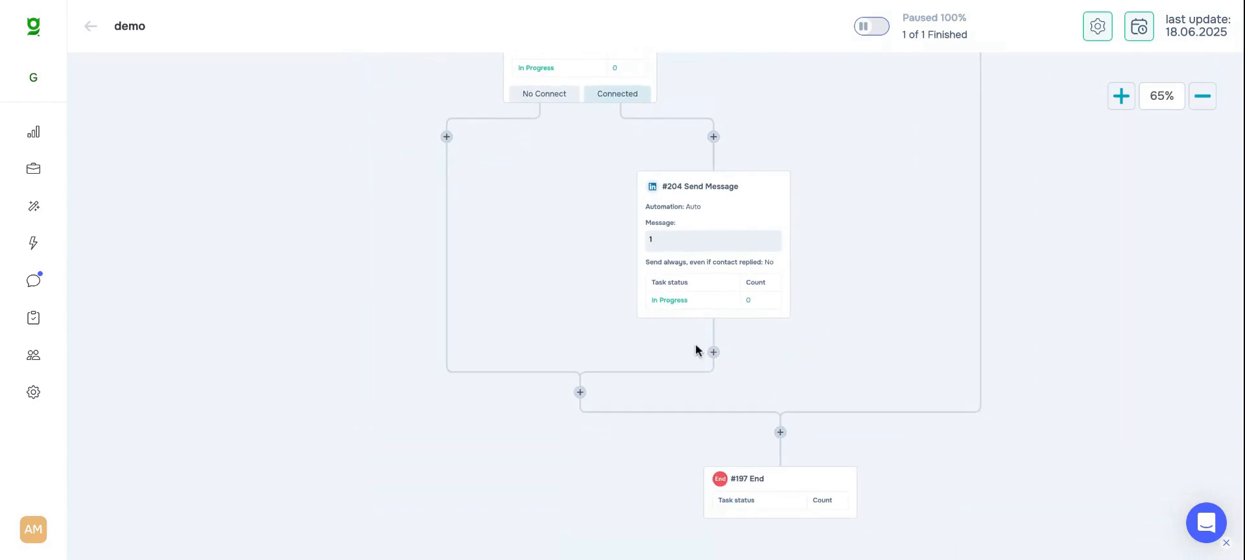
pyautogui.click(713, 353)
pyautogui.scroll(-5, 1098, 259)
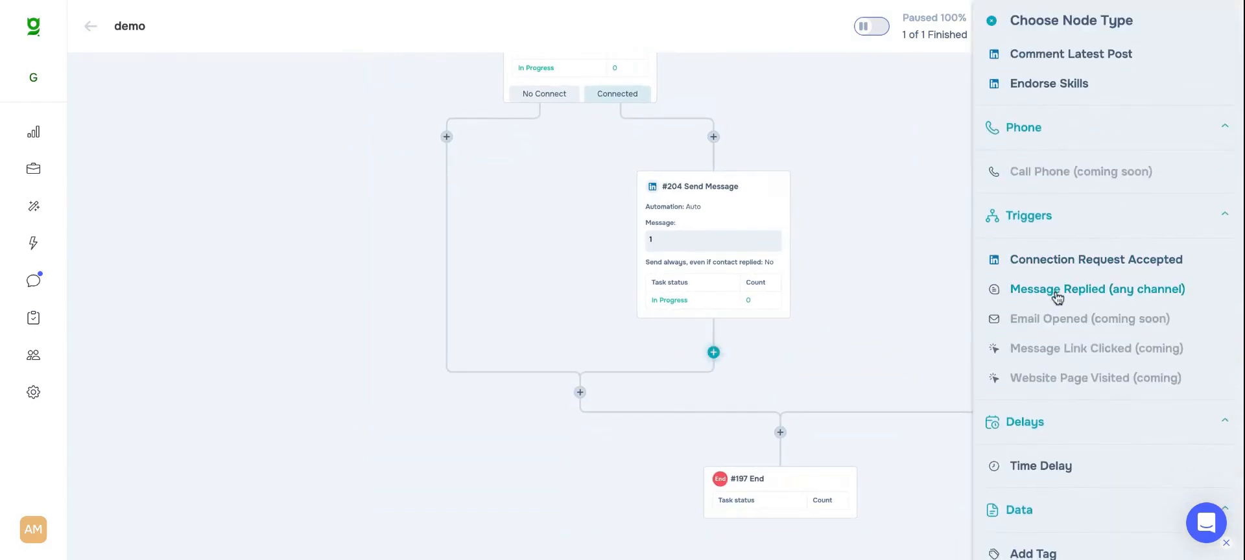
pyautogui.click(1054, 293)
pyautogui.click(925, 303)
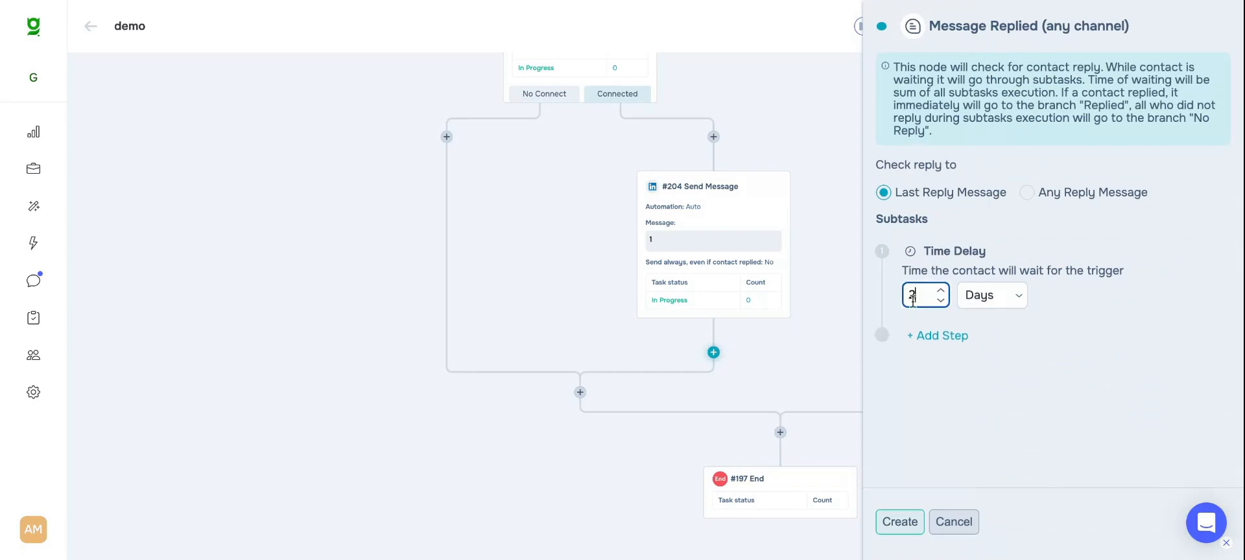
# - Add an Endorse Skills subtask for 1 skill and a 1-day time delay, and create the Message Replied trigger
pyautogui.click(925, 340)
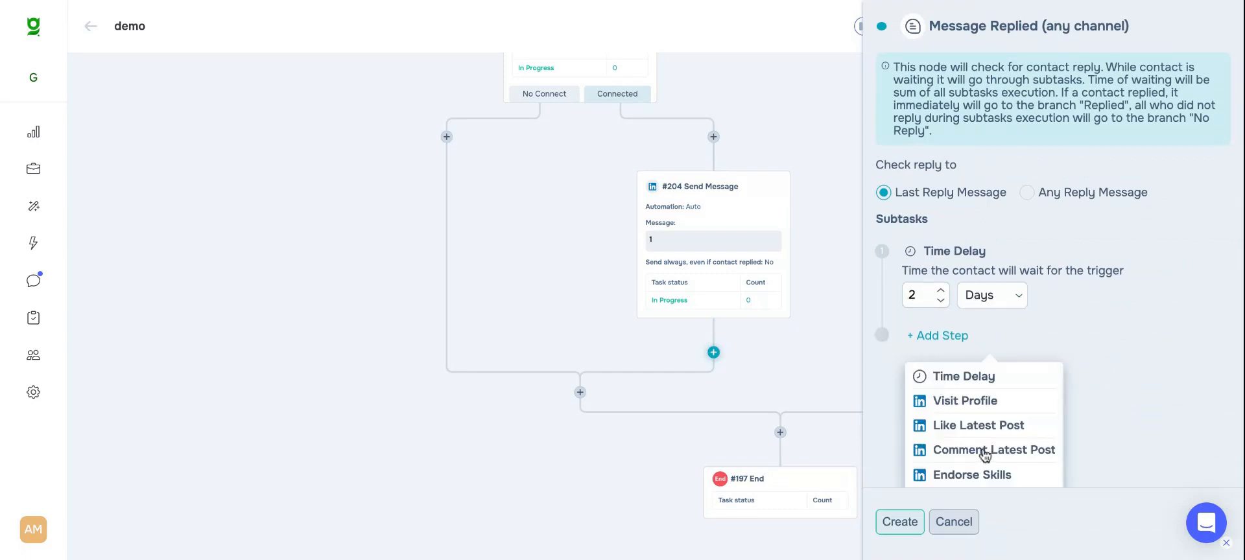
pyautogui.click(978, 476)
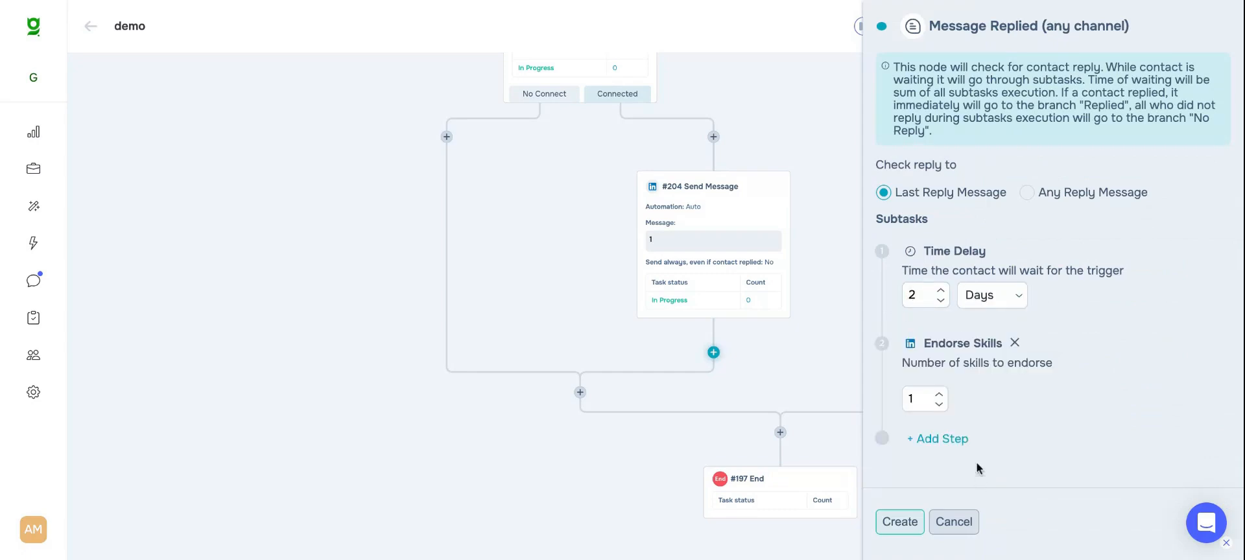
pyautogui.click(943, 441)
pyautogui.click(985, 380)
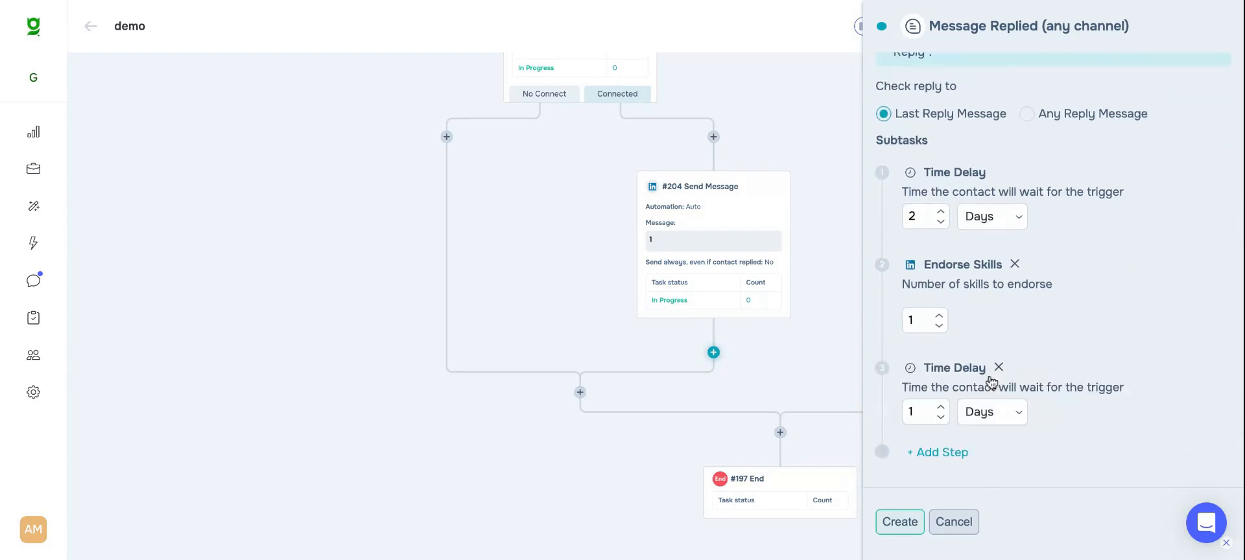
pyautogui.click(892, 526)
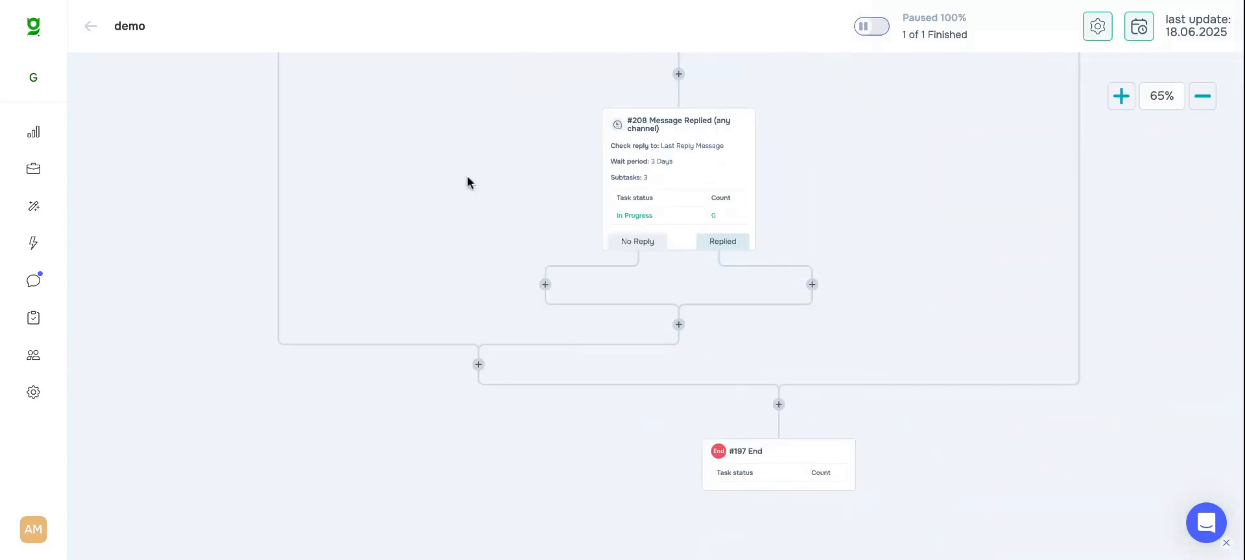
# - Insert an automatic LinkedIn Send Message node with the message "2" on the No Reply branch
pyautogui.moveTo(522, 158); pyautogui.dragTo(428, 320)
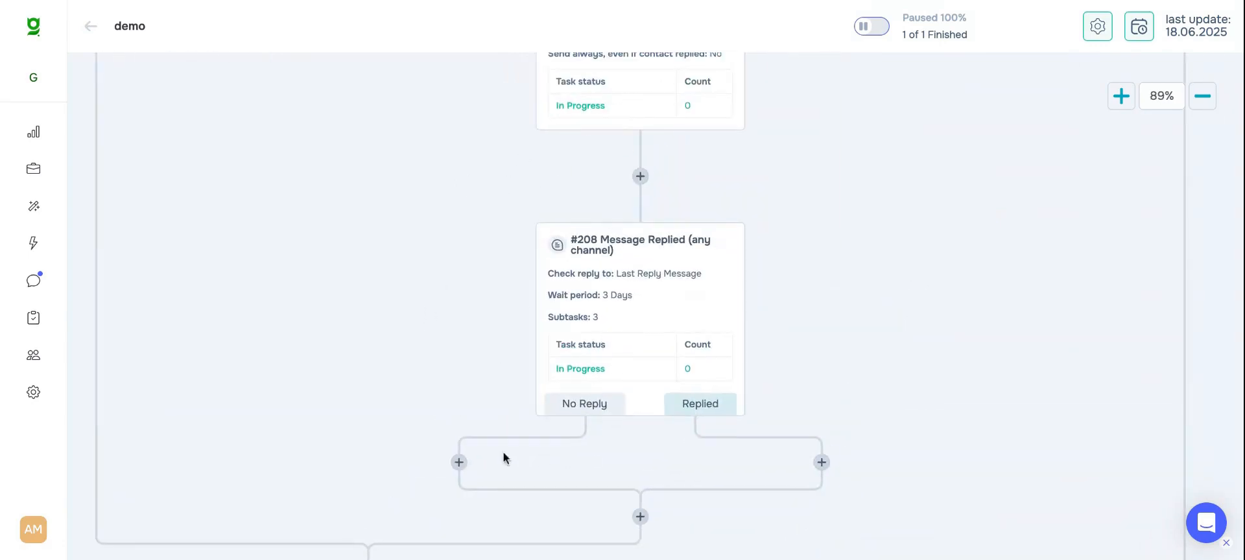
pyautogui.click(460, 462)
pyautogui.click(1047, 225)
pyautogui.write('2')
pyautogui.click(900, 523)
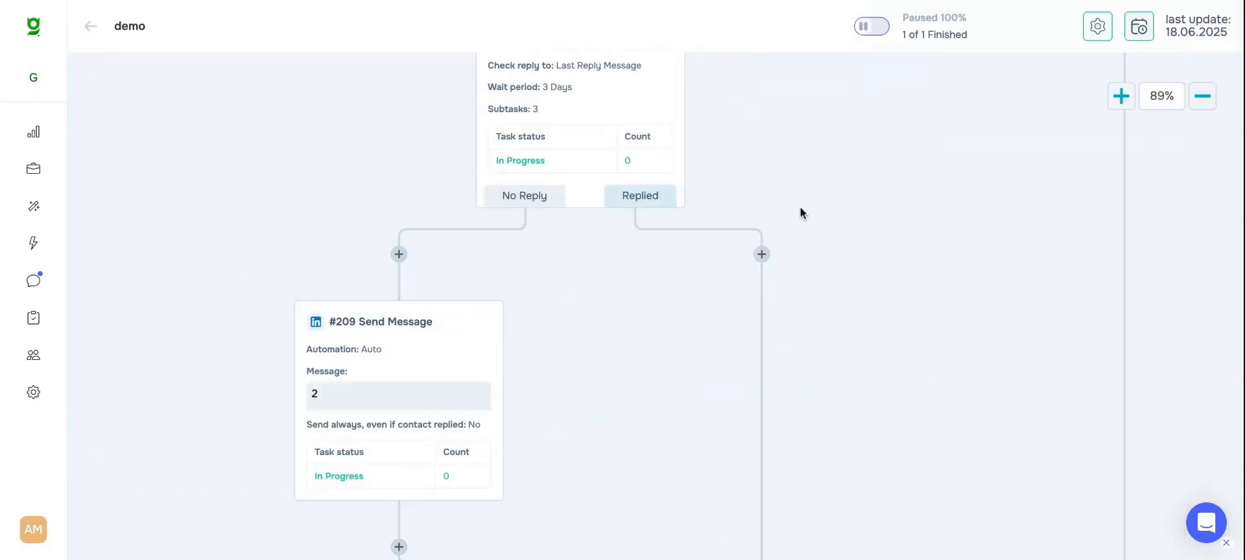
# - Insert an Add Tag node that assigns the CRO tag on the Replied branch
pyautogui.click(756, 245)
pyautogui.scroll(-5, 1070, 311)
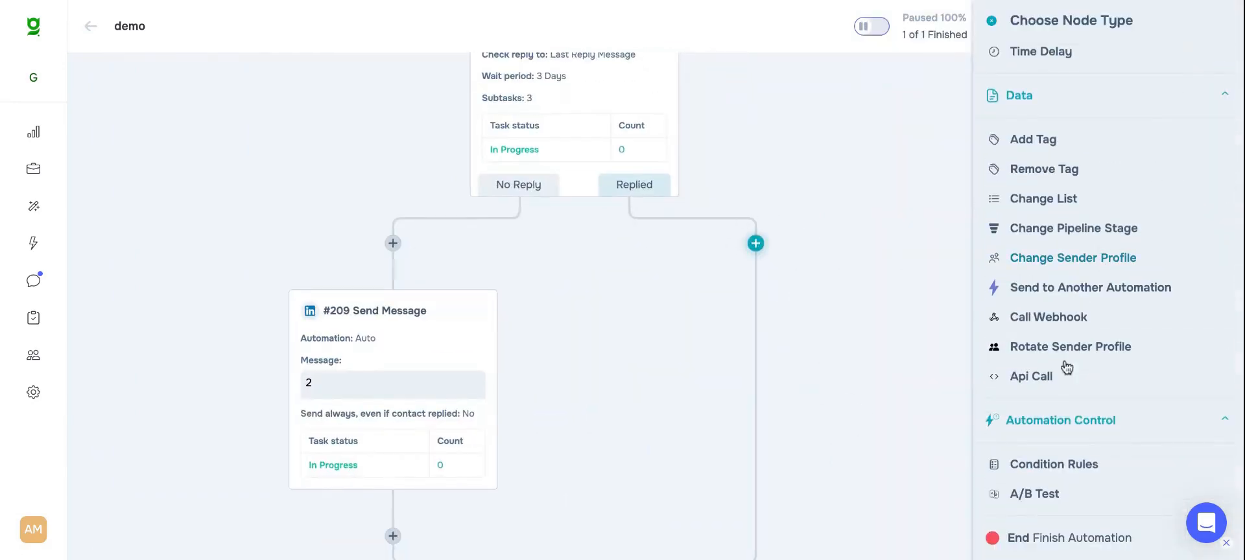
pyautogui.click(1041, 147)
pyautogui.click(980, 148)
pyautogui.click(932, 207)
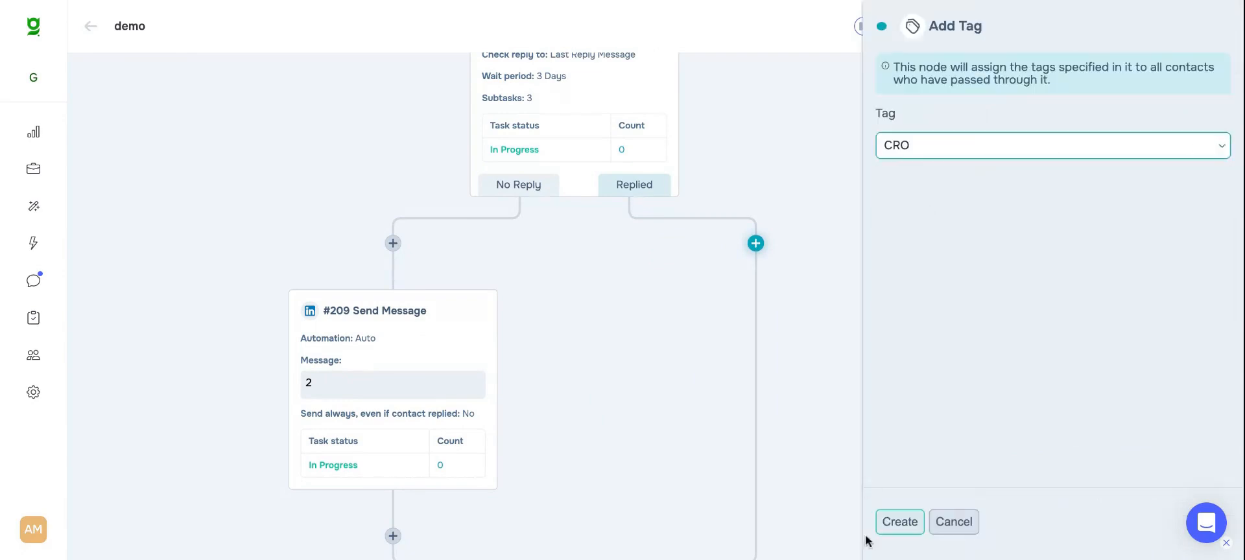
pyautogui.click(902, 523)
# - Insert an automatic Withdraw Connection Request node on the No Connect branch
pyautogui.scroll(-2, 600, 312)
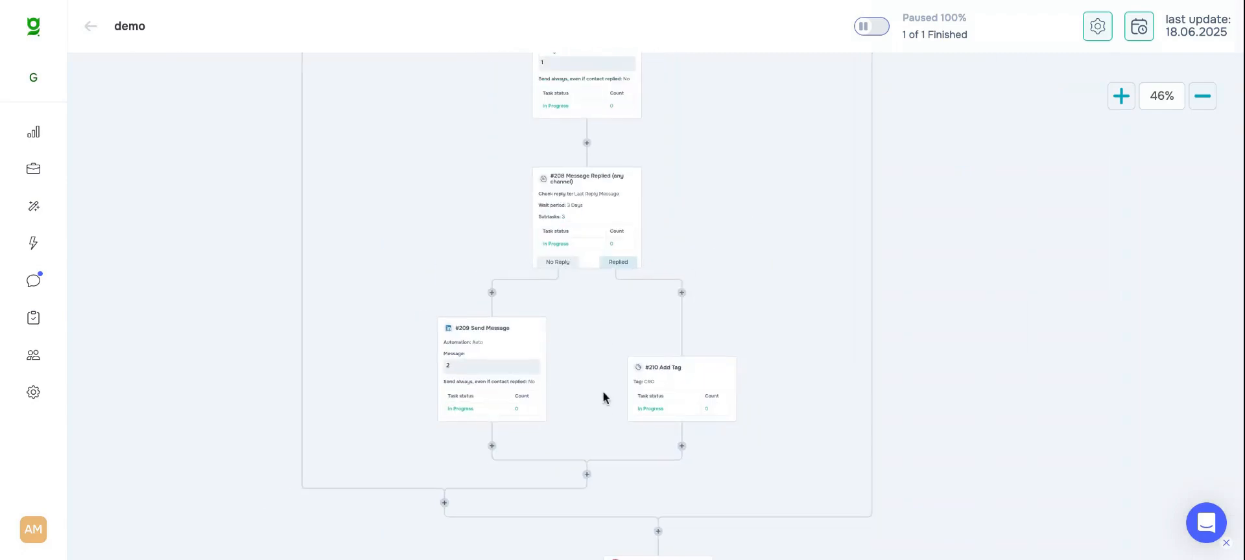
pyautogui.moveTo(604, 390); pyautogui.dragTo(603, 171)
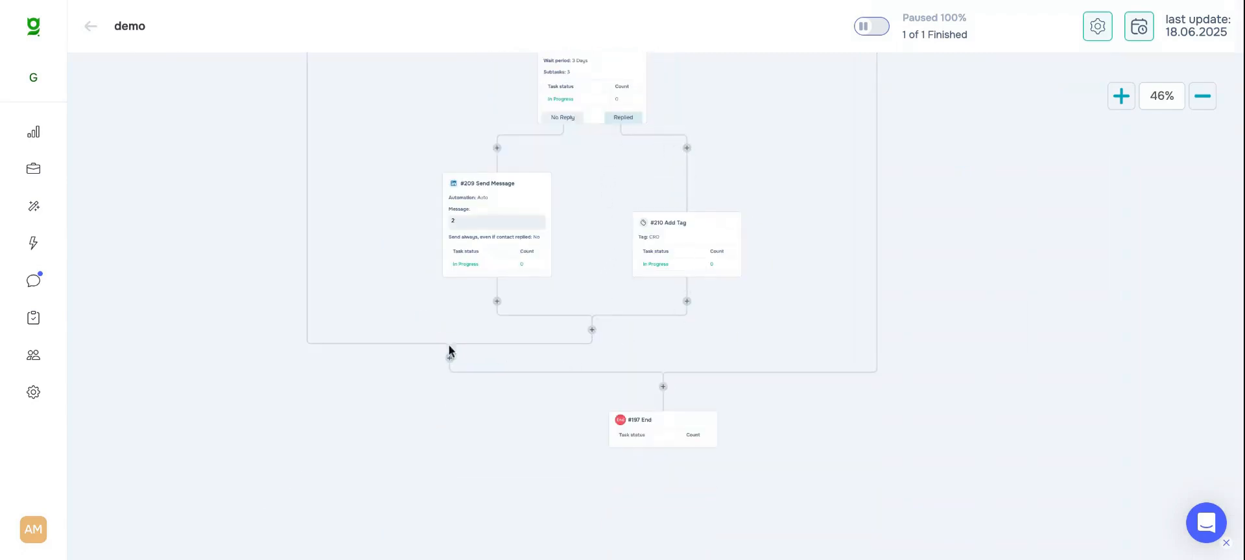
pyautogui.scroll(7, 415, 328)
pyautogui.moveTo(449, 333); pyautogui.dragTo(776, 353)
pyautogui.scroll(3, 595, 235)
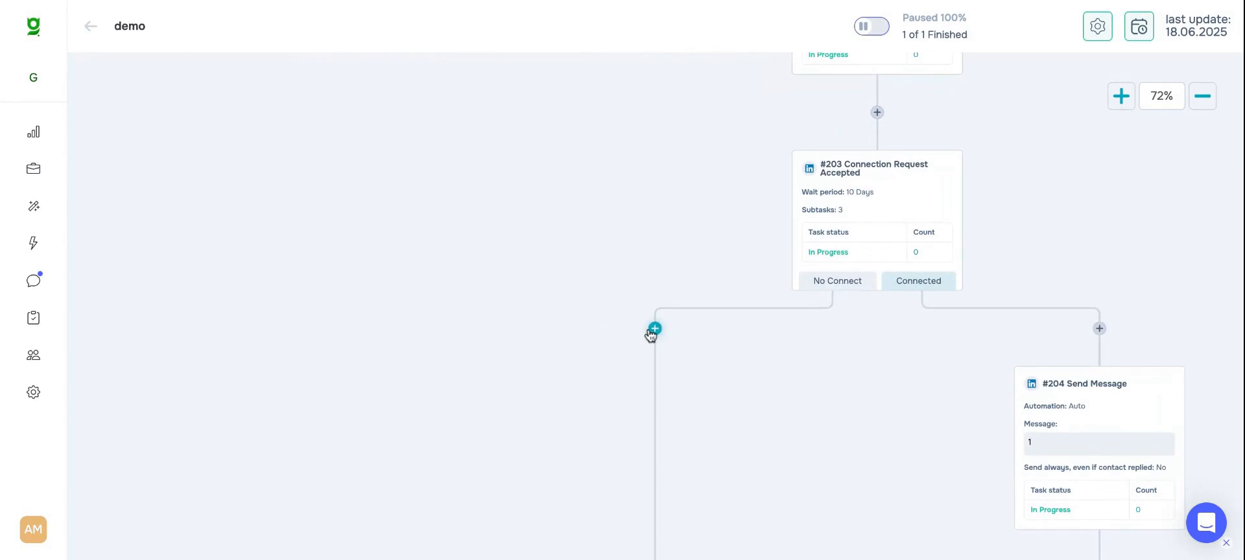
pyautogui.click(653, 330)
pyautogui.click(1064, 137)
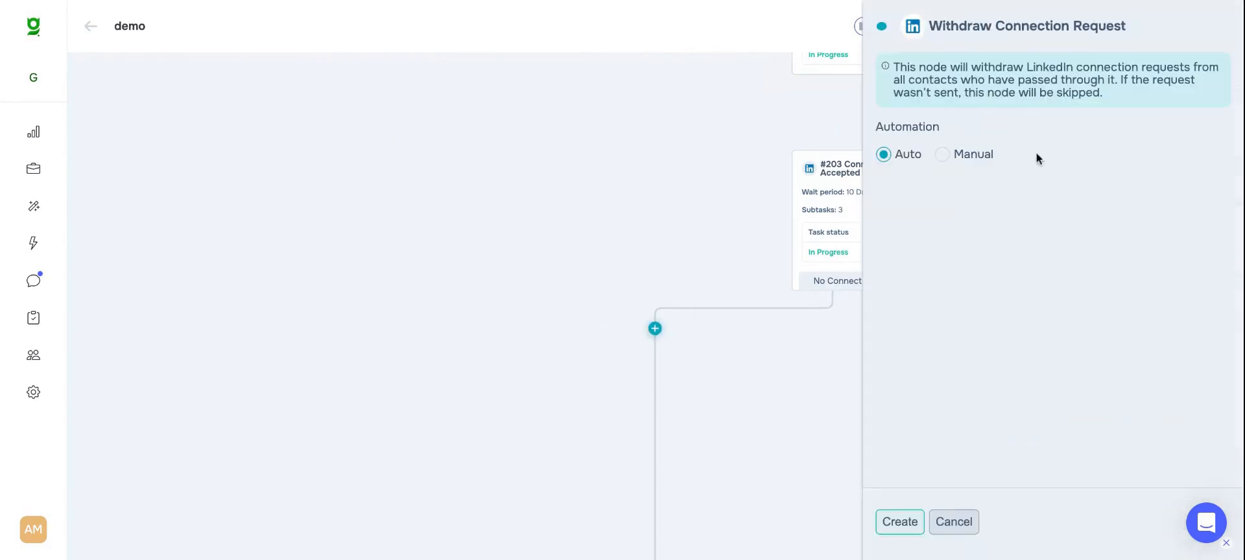
pyautogui.click(900, 522)
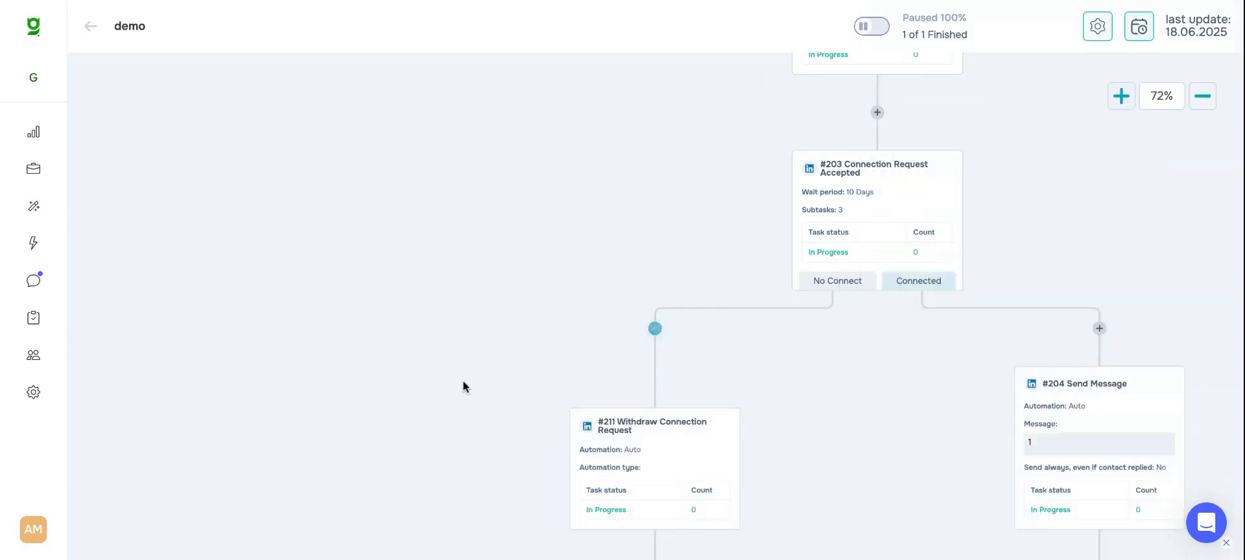
# - Insert a Rotate Sender Profile node after Withdraw Connection Request, with #1 Segment and the second listed sender profile as 1st Rotation
pyautogui.click(637, 269)
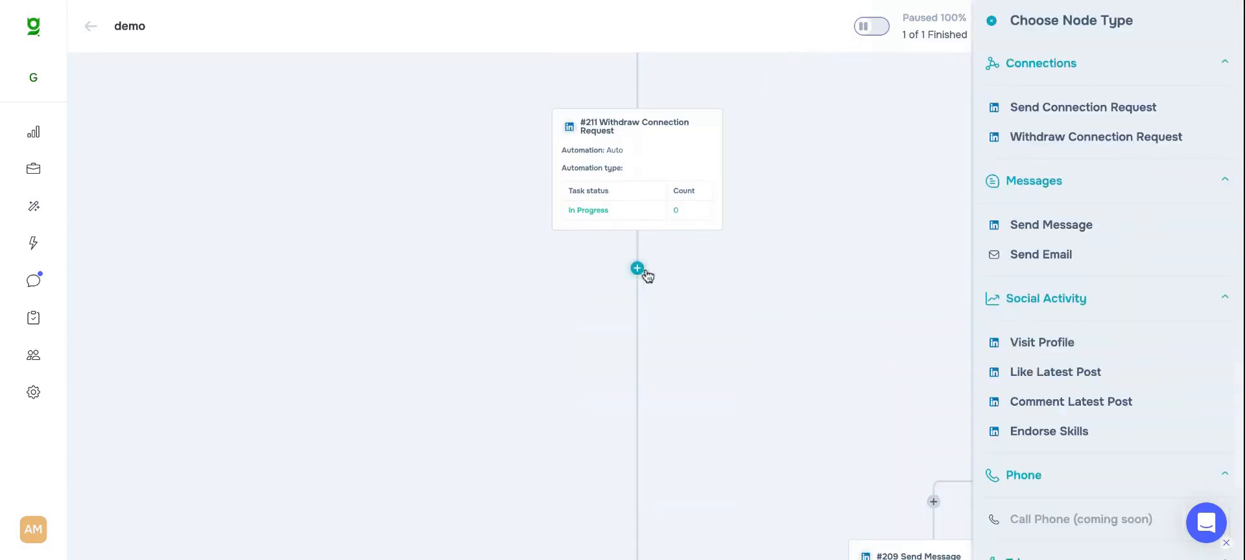
pyautogui.scroll(-5, 1142, 217)
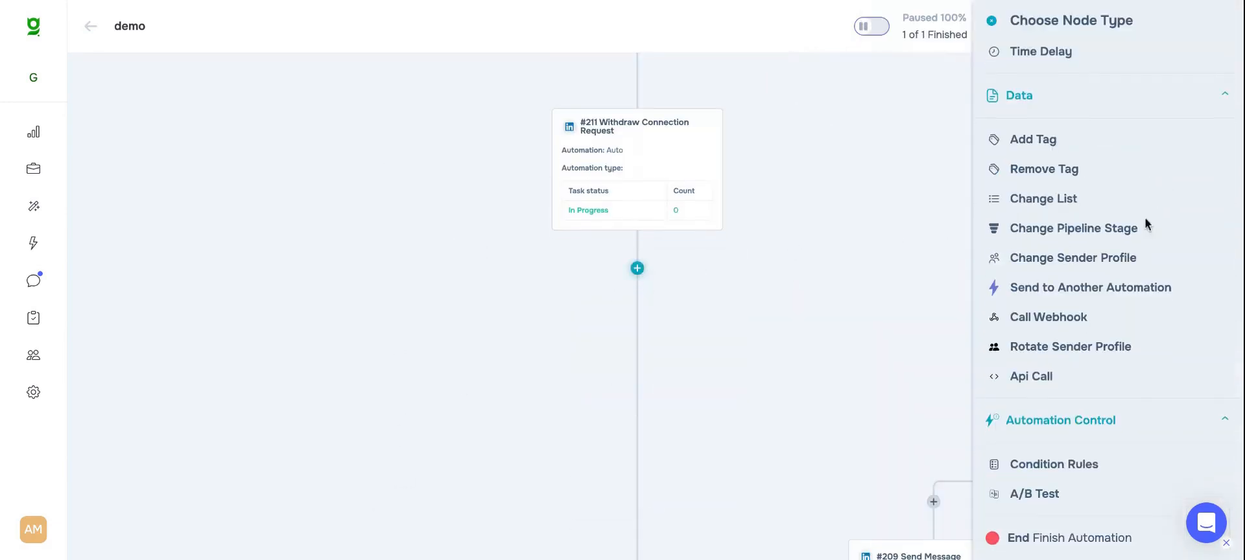
pyautogui.click(1061, 351)
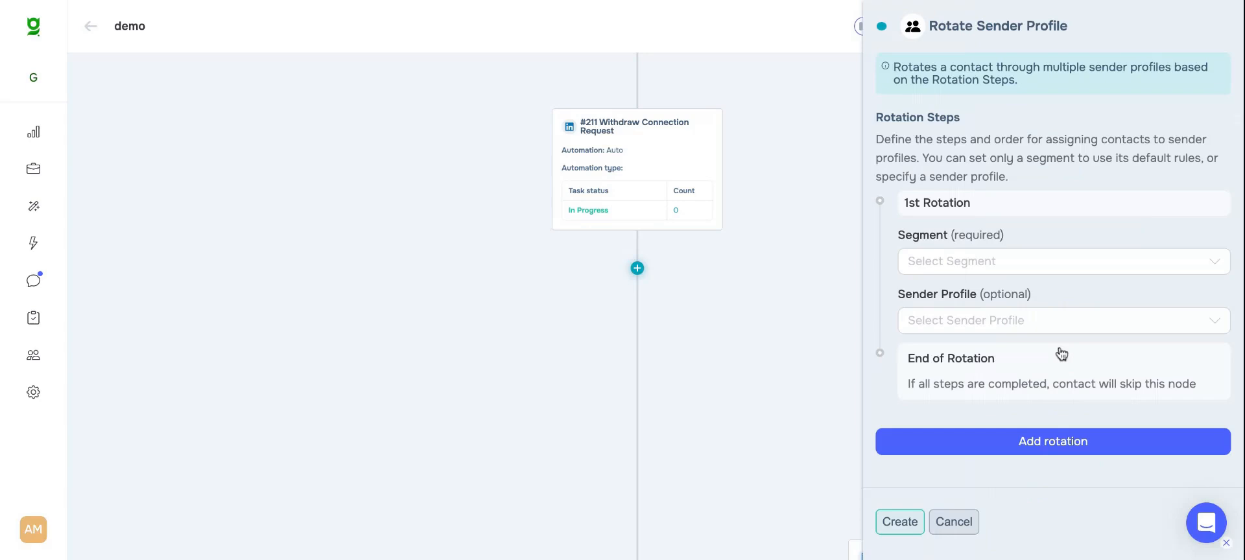
pyautogui.click(992, 263)
pyautogui.click(964, 298)
pyautogui.click(977, 320)
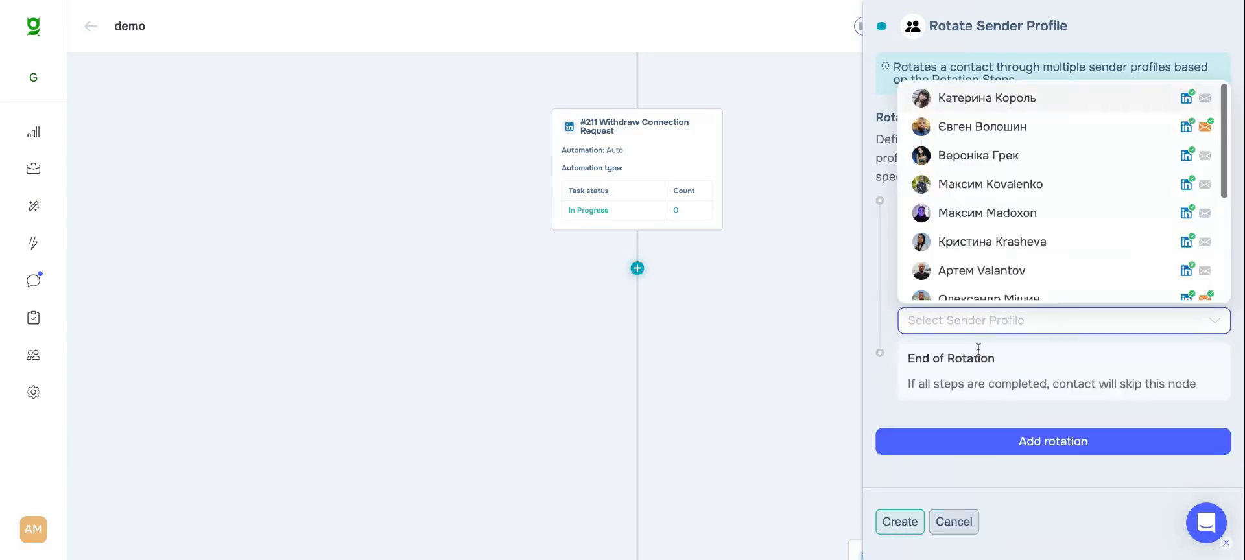
pyautogui.click(992, 127)
pyautogui.click(899, 522)
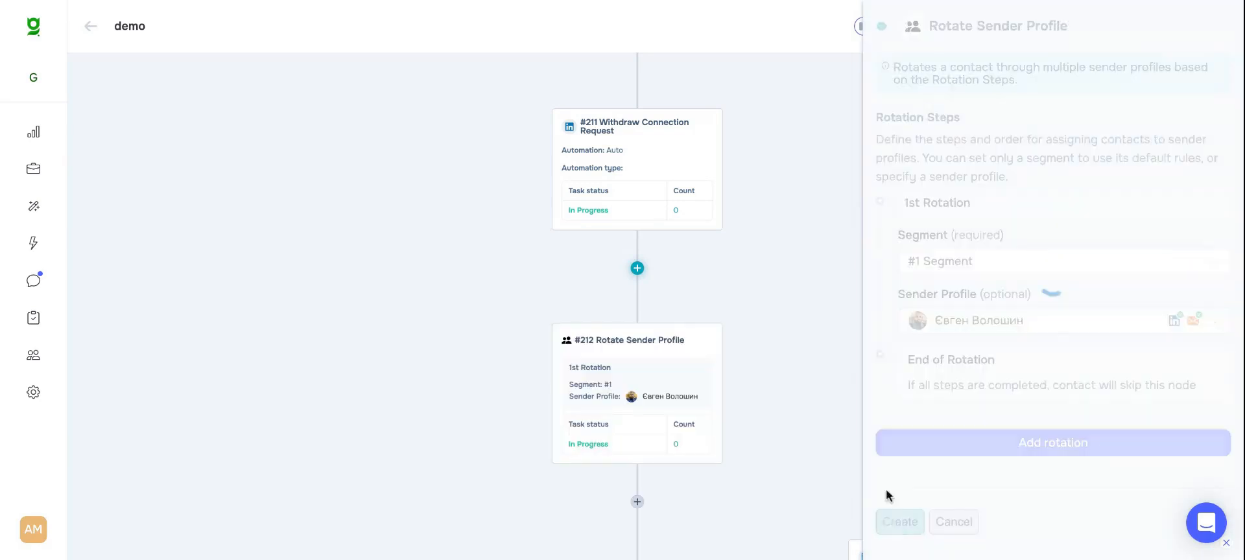
# - Review the whole automation flow from the sender profiles and condition rules through the connection, message, tag and rotation branches
pyautogui.scroll(-5, 493, 210)
pyautogui.scroll(-1, 477, 190)
pyautogui.moveTo(459, 173); pyautogui.dragTo(442, 293)
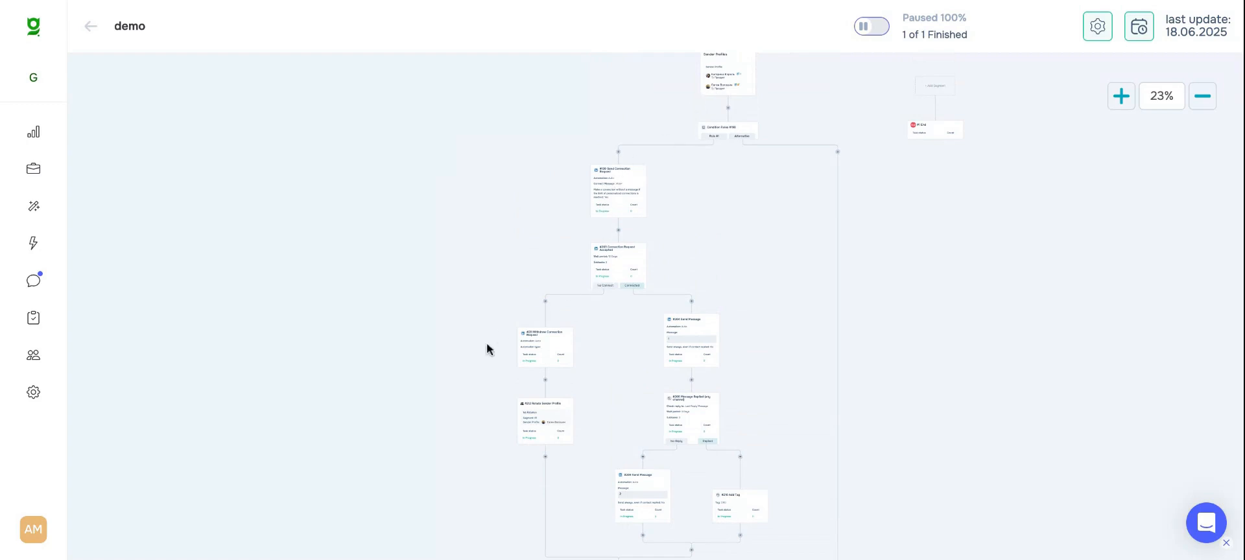
pyautogui.scroll(3, 478, 322)
pyautogui.scroll(5, 763, 164)
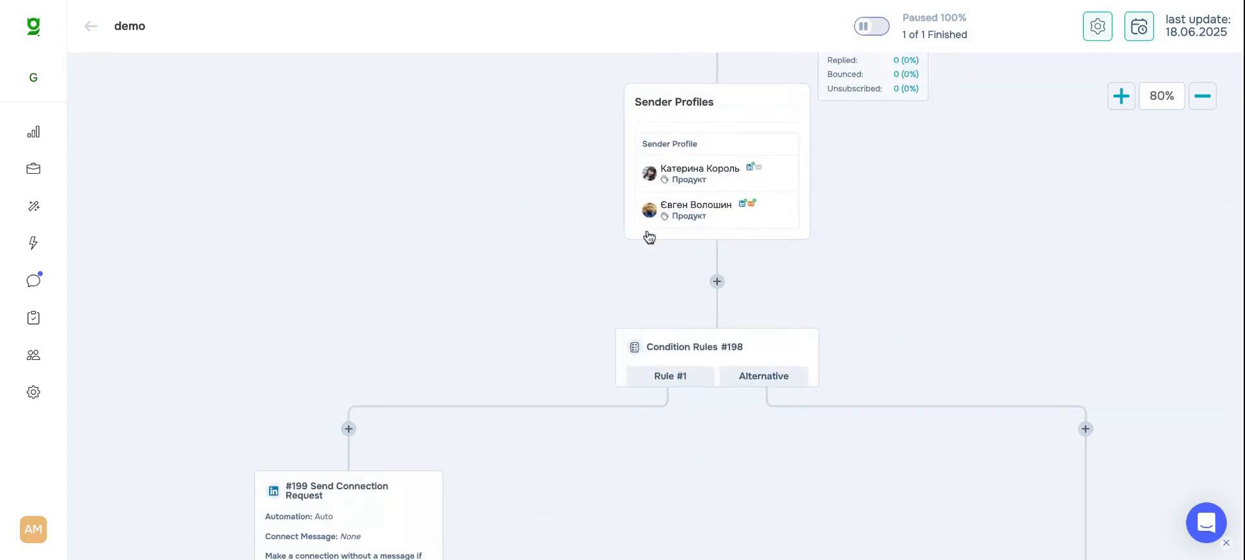
pyautogui.moveTo(406, 303); pyautogui.dragTo(567, 204)
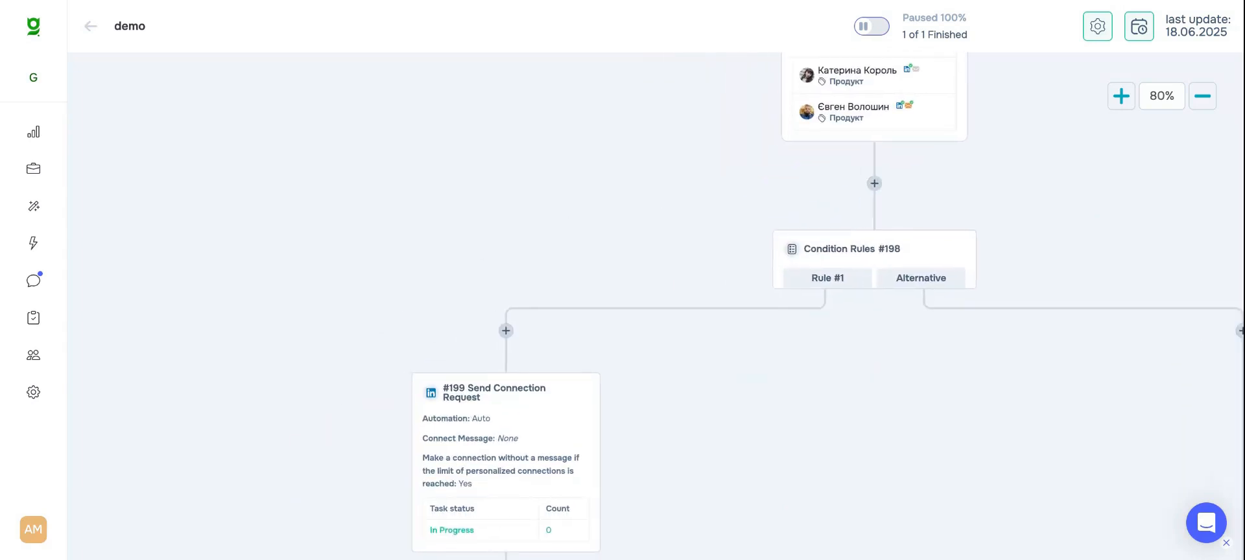
pyautogui.scroll(-4, 572, 237)
pyautogui.moveTo(370, 321); pyautogui.dragTo(466, 229)
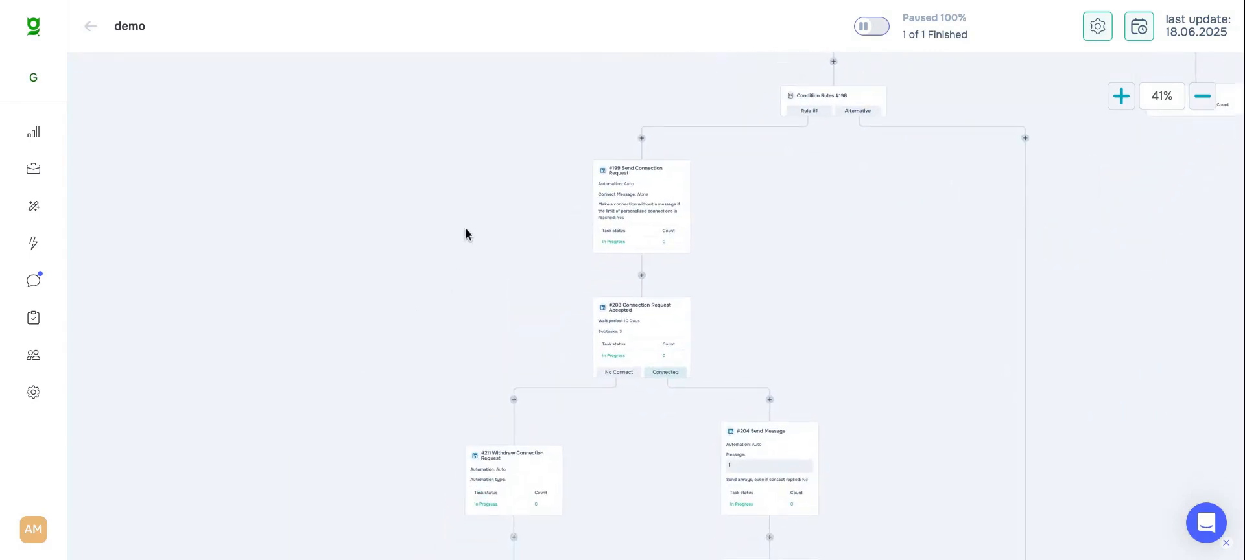
pyautogui.scroll(-5, 465, 228)
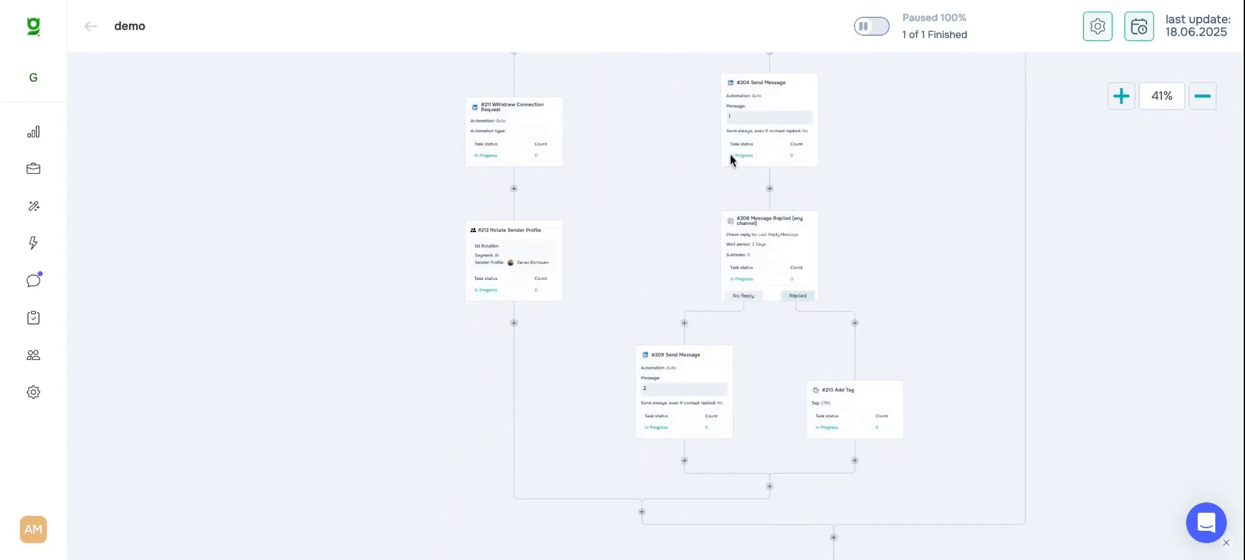